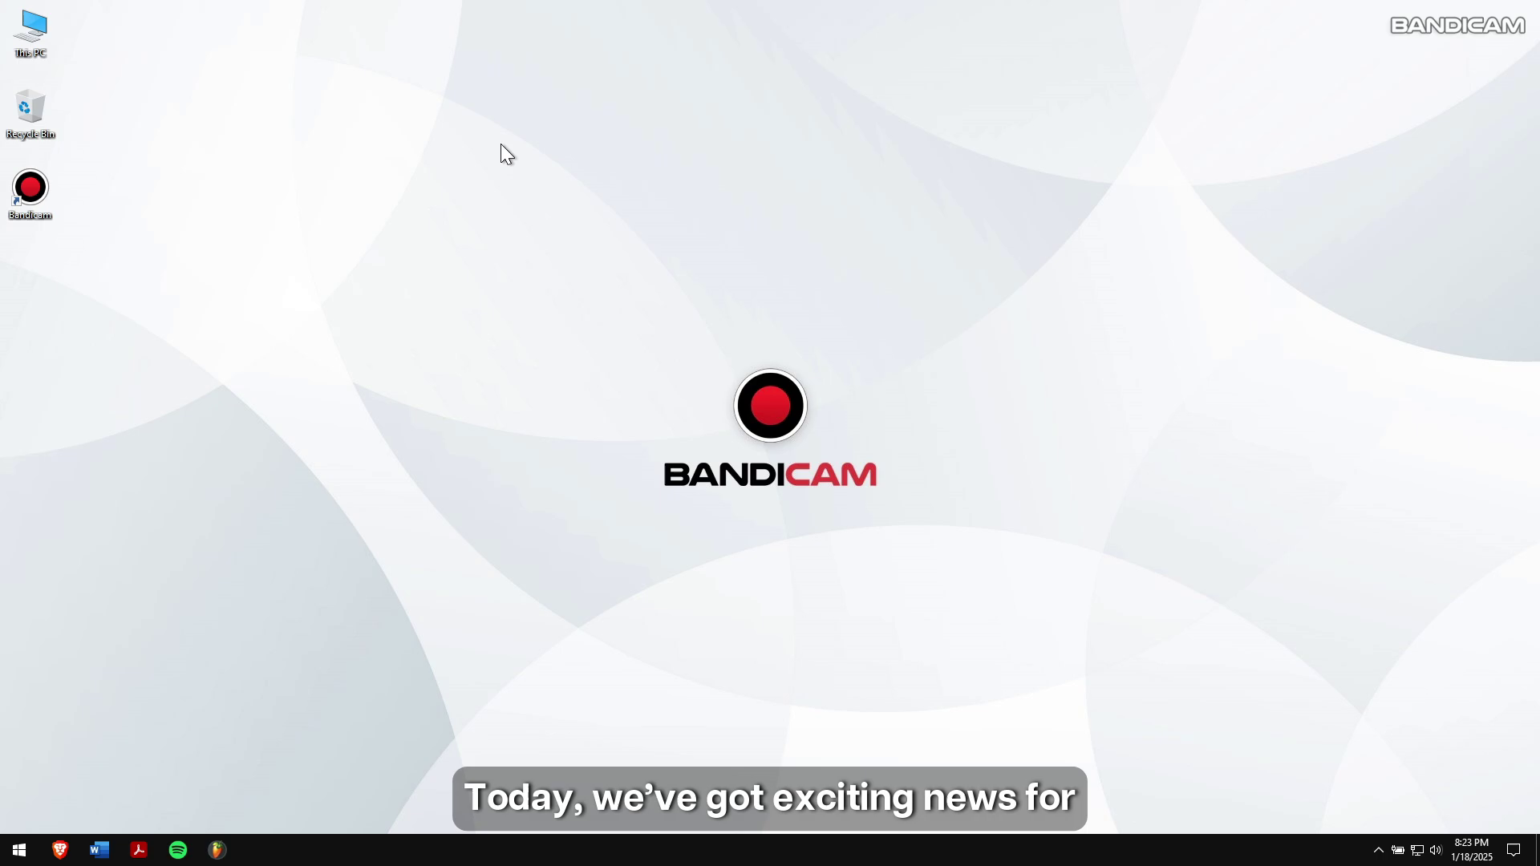
# Step: Launch Bandicam and run an update check, confirming version 8.1.0.2516 is the latest
pyautogui.rightClick(305, 263)
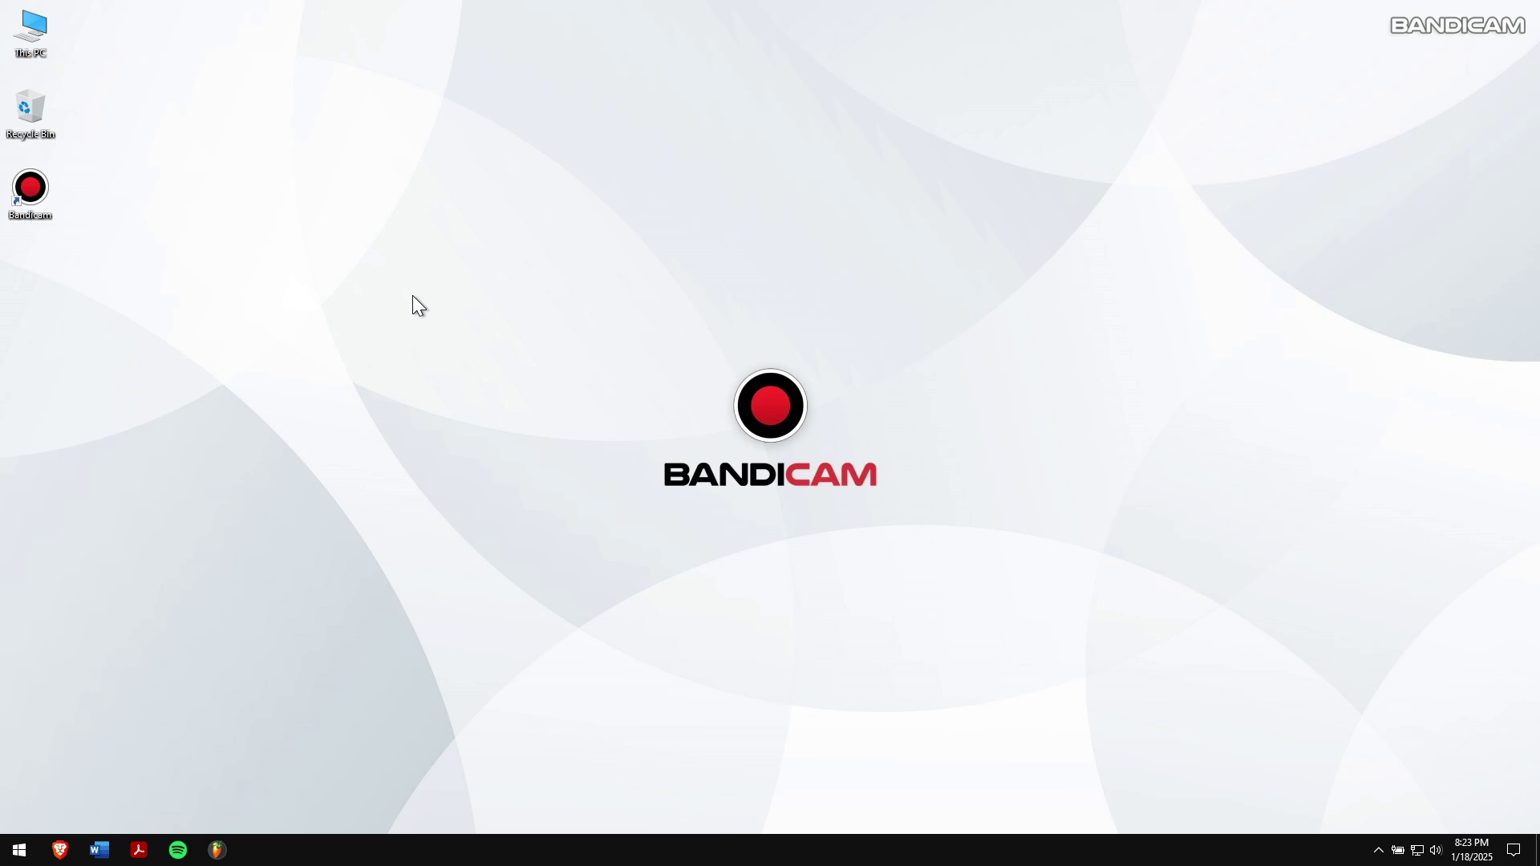
pyautogui.doubleClick(34, 210)
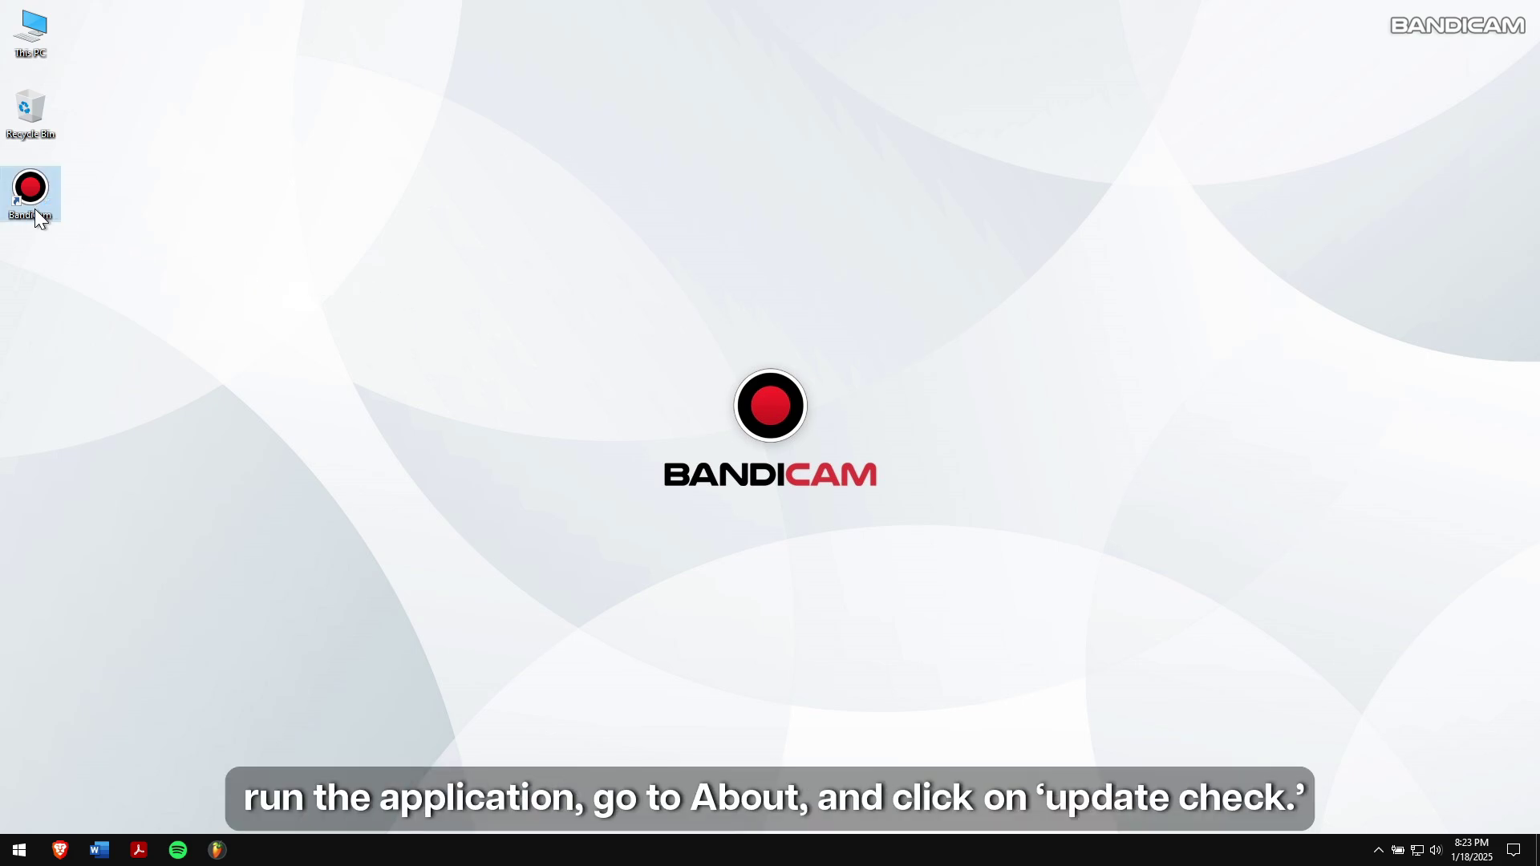
pyautogui.click(573, 443)
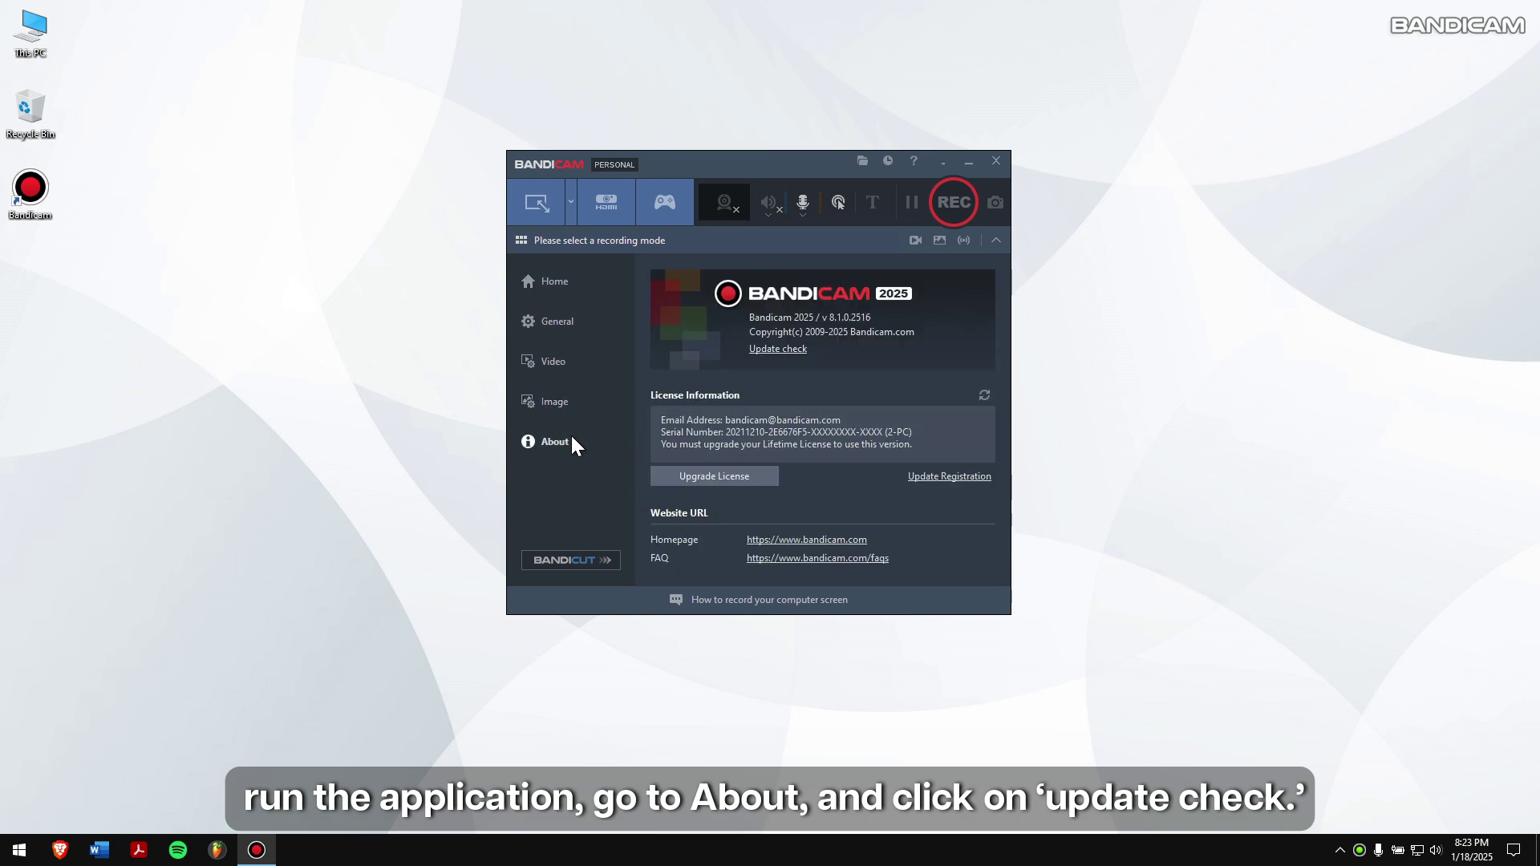
pyautogui.click(776, 349)
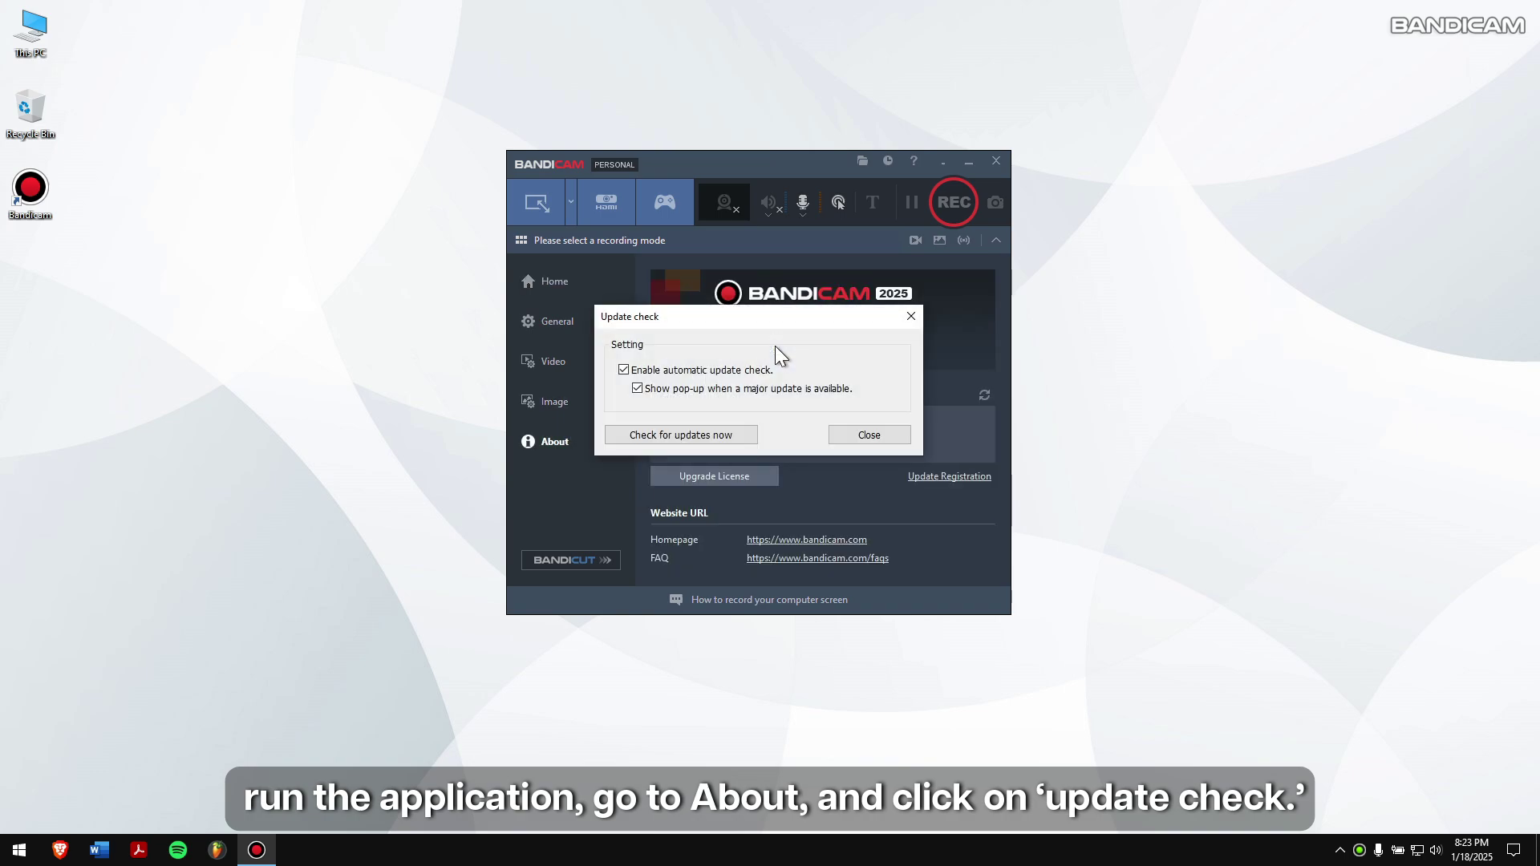
pyautogui.click(684, 443)
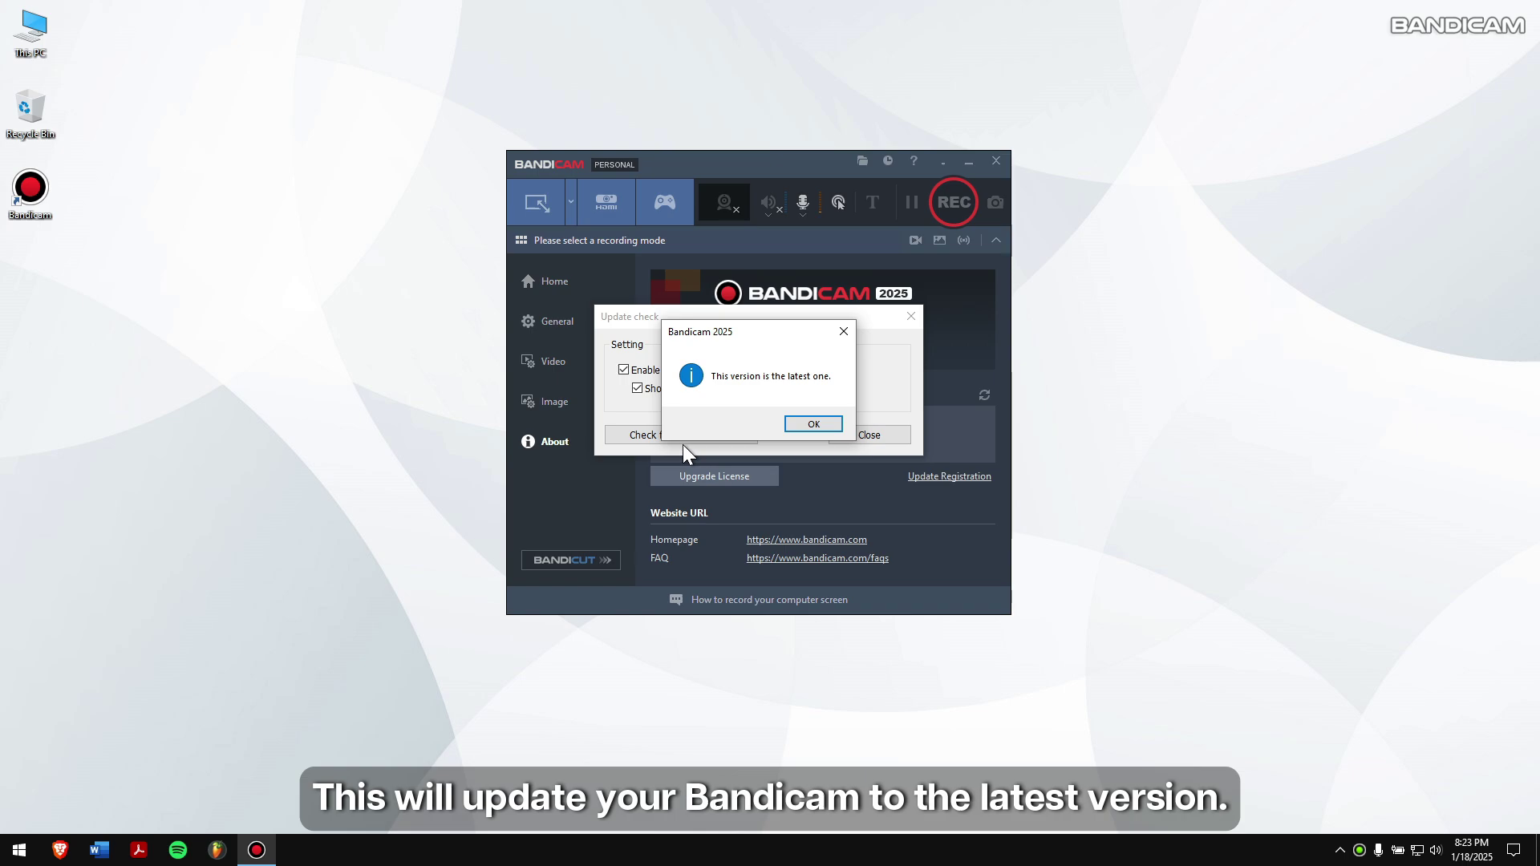
pyautogui.click(806, 423)
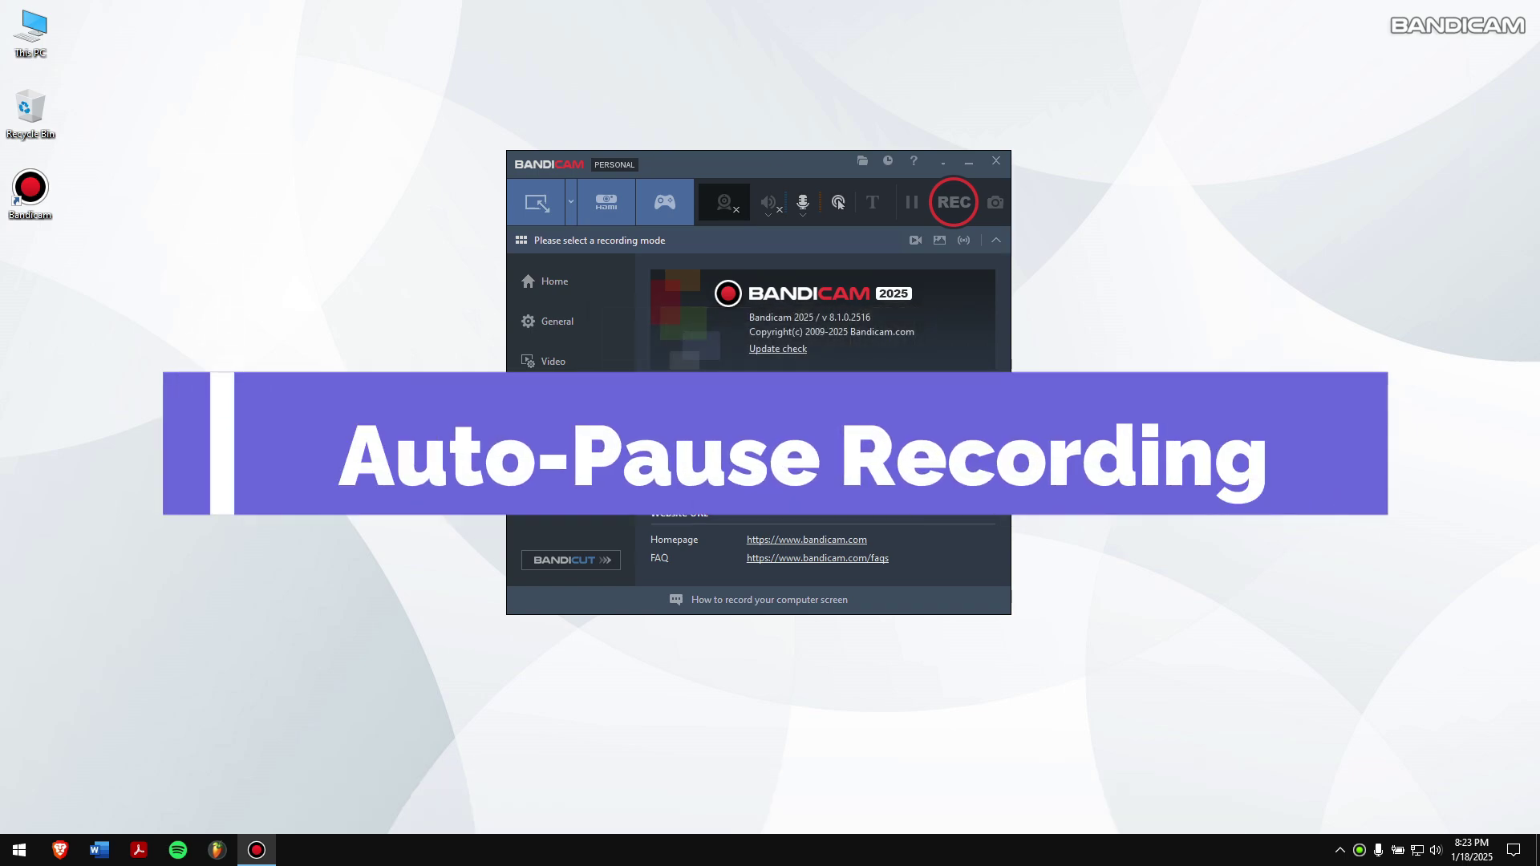
# Step: Enable Auto-Pause Recording in the Record settings so recording pauses after 10 seconds of inactivity
pyautogui.click(553, 276)
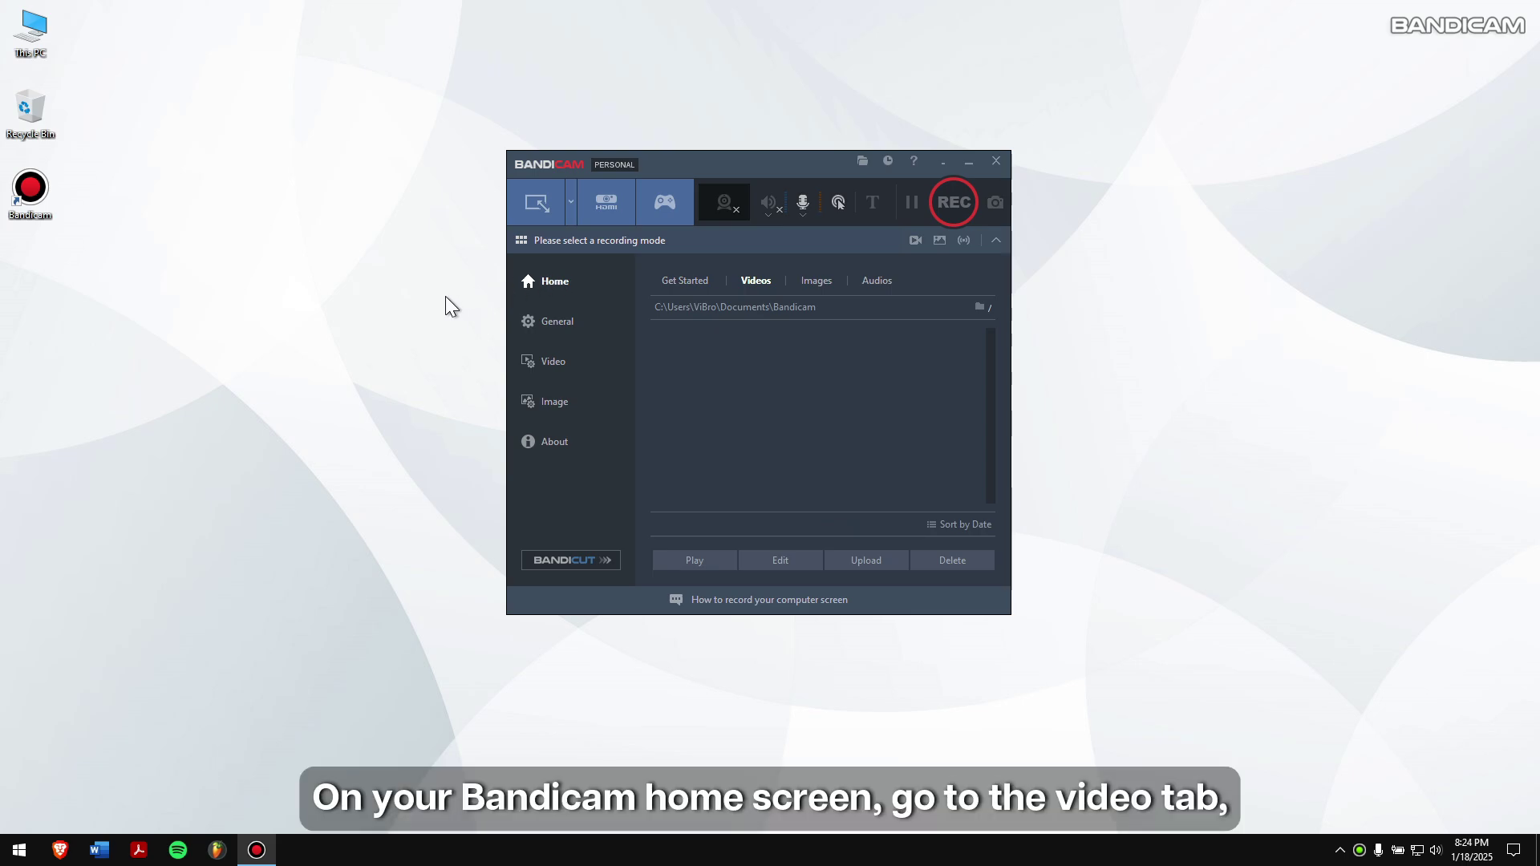
pyautogui.click(584, 365)
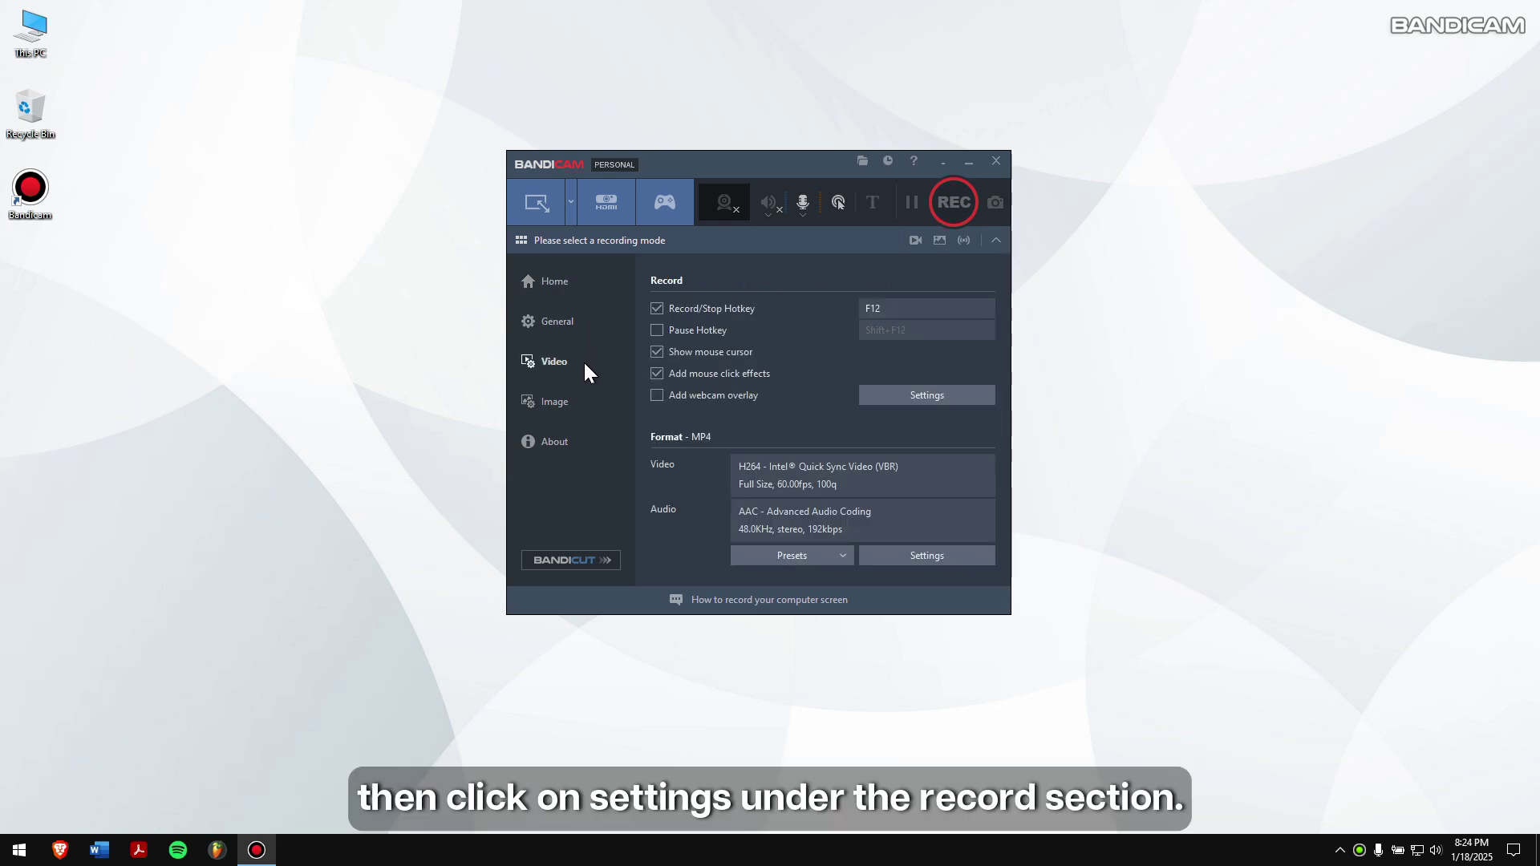
pyautogui.click(866, 396)
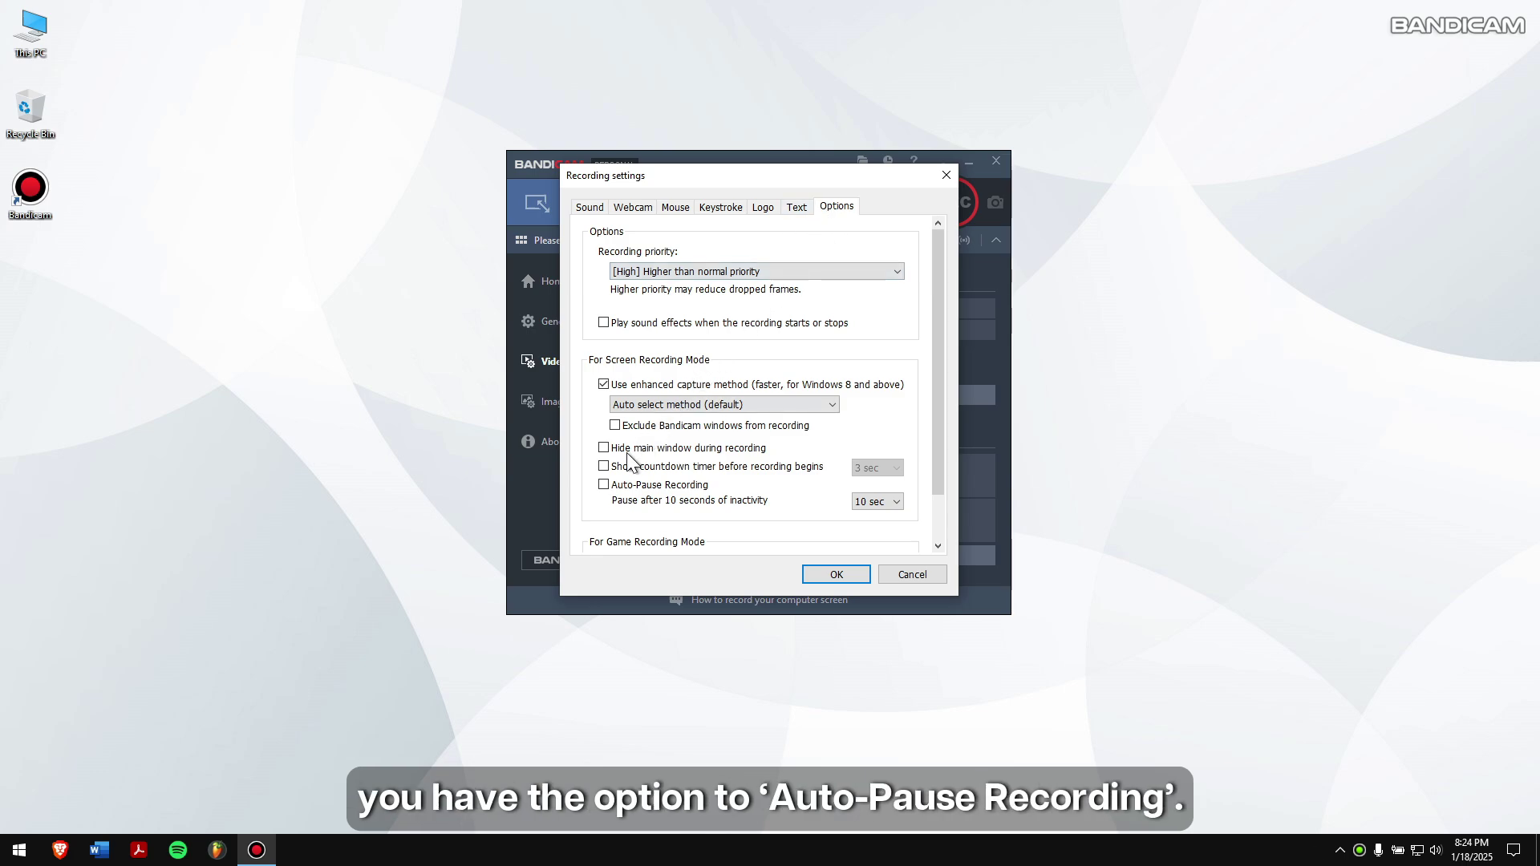
pyautogui.click(777, 492)
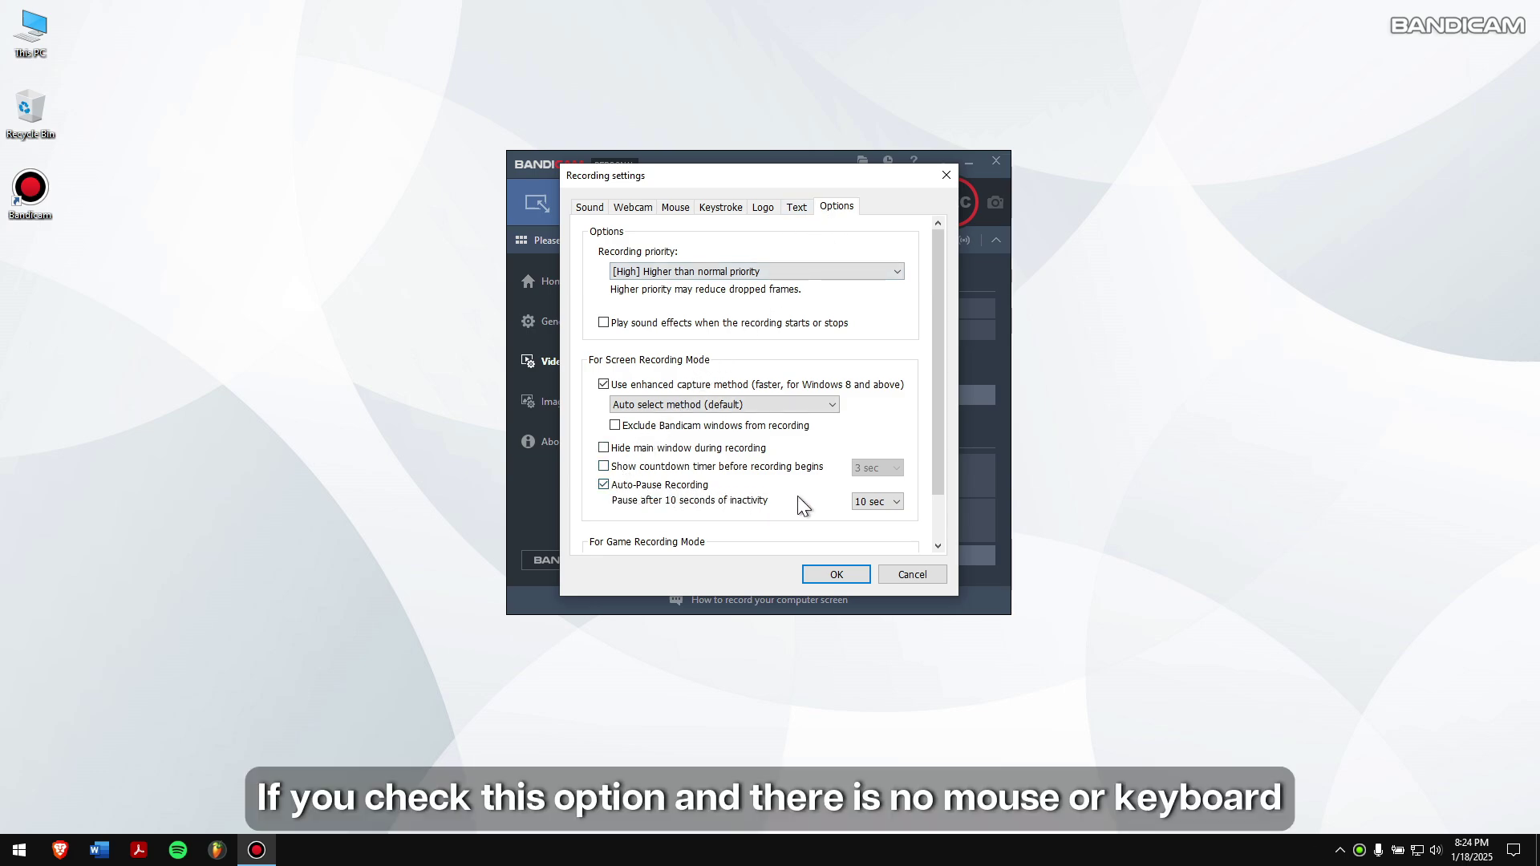
pyautogui.click(828, 577)
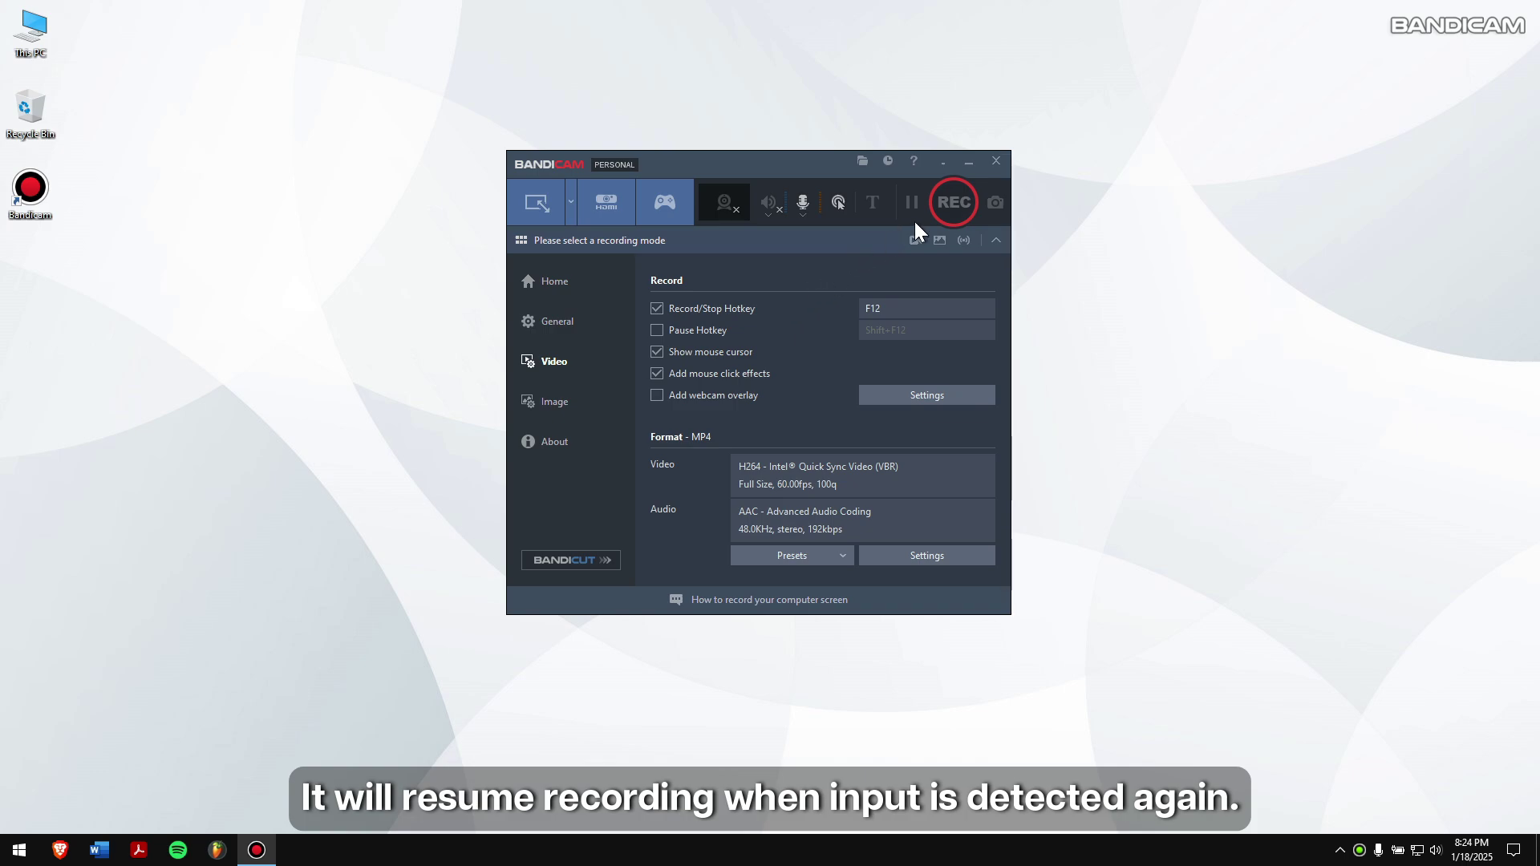
pyautogui.click(542, 277)
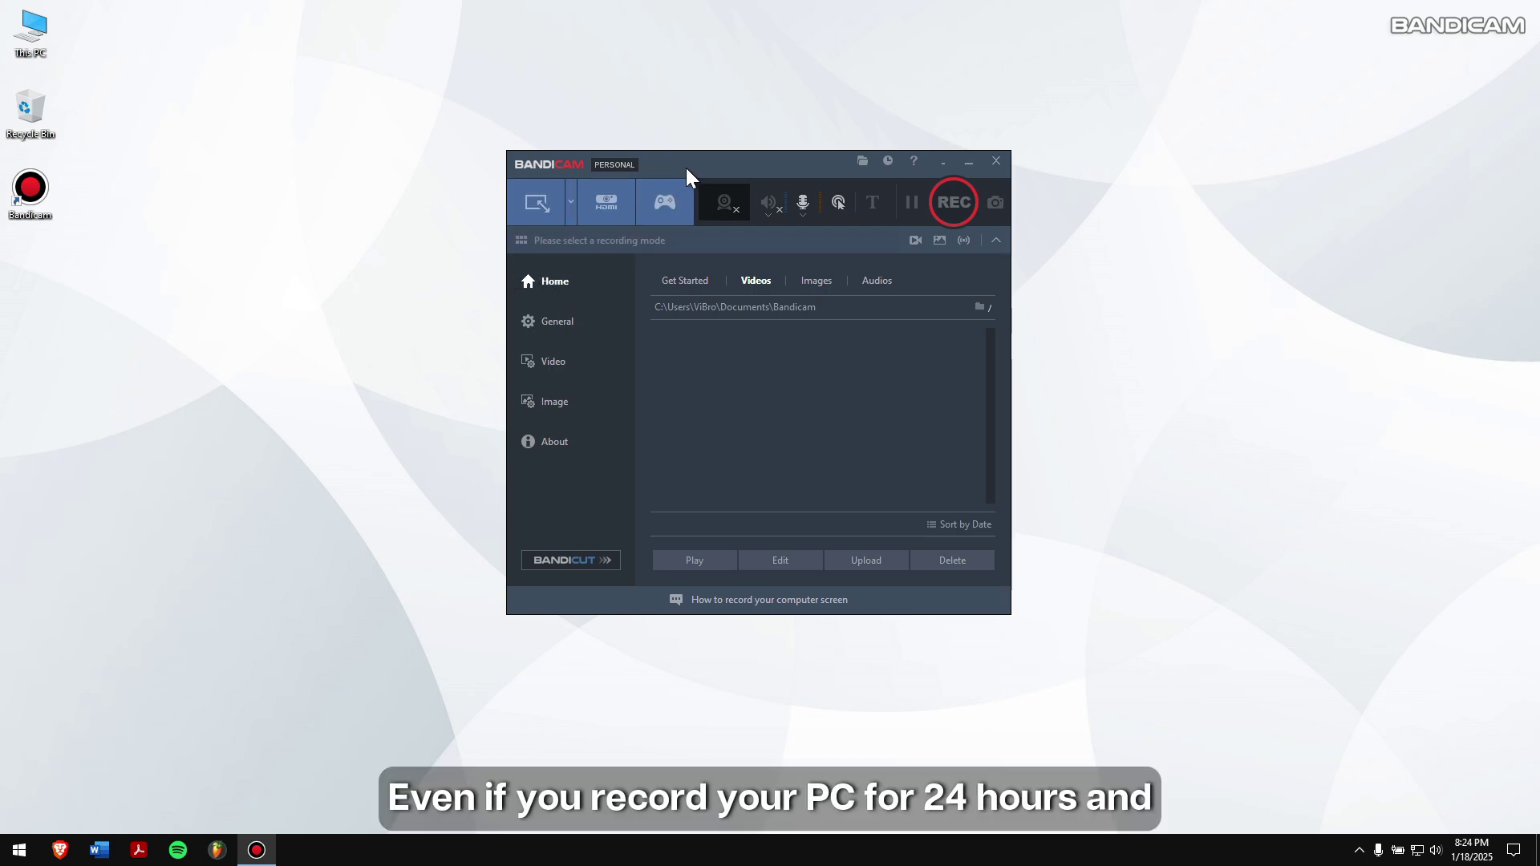
# Step: Move the Bandicam window down-left and go to the Video settings page
pyautogui.moveTo(690, 166); pyautogui.dragTo(613, 197)
pyautogui.rightClick(599, 150)
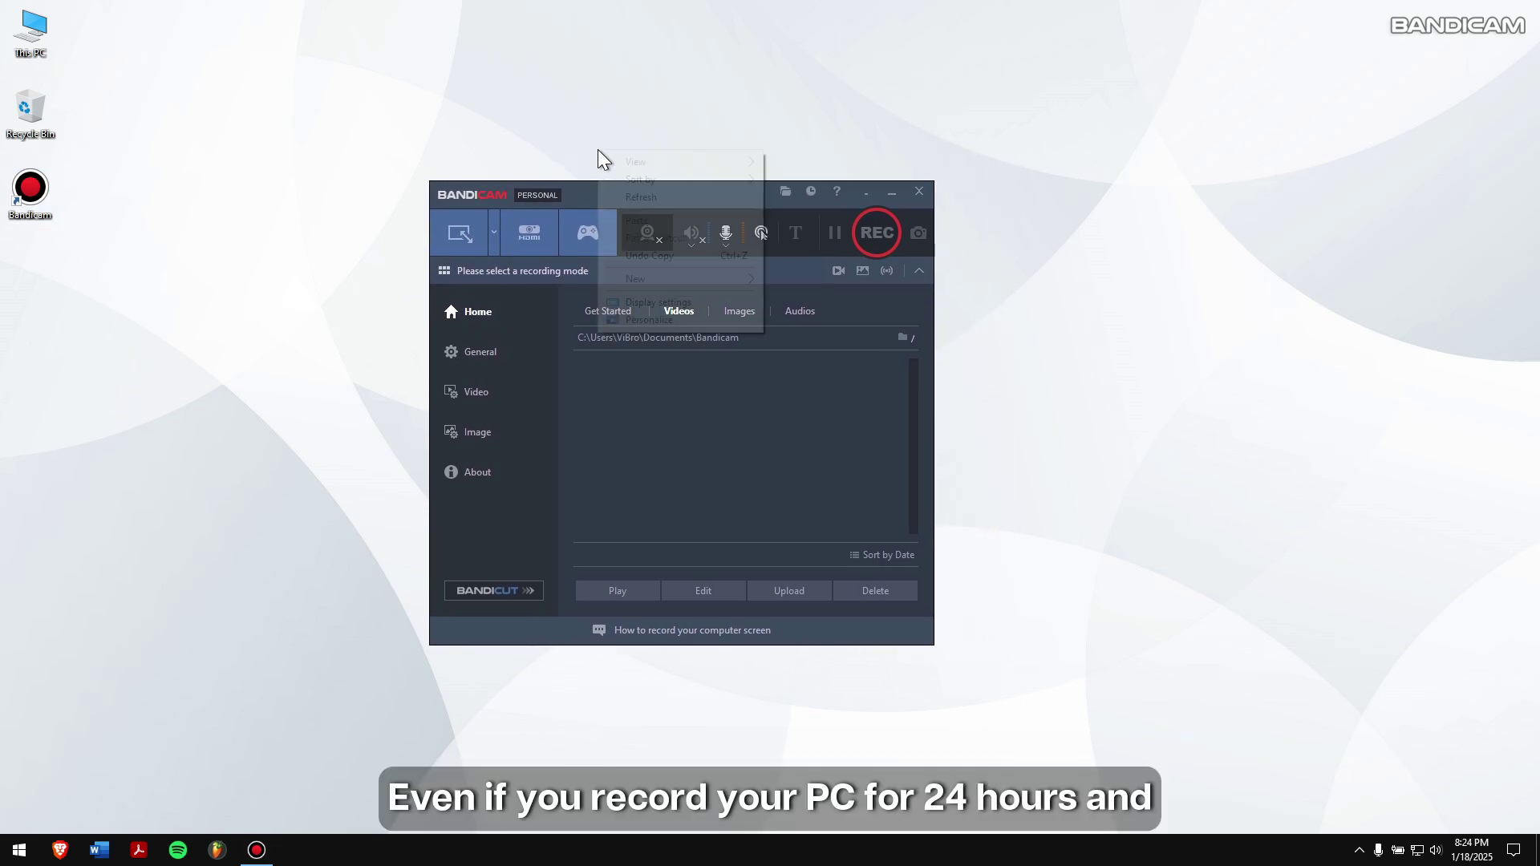
pyautogui.click(651, 196)
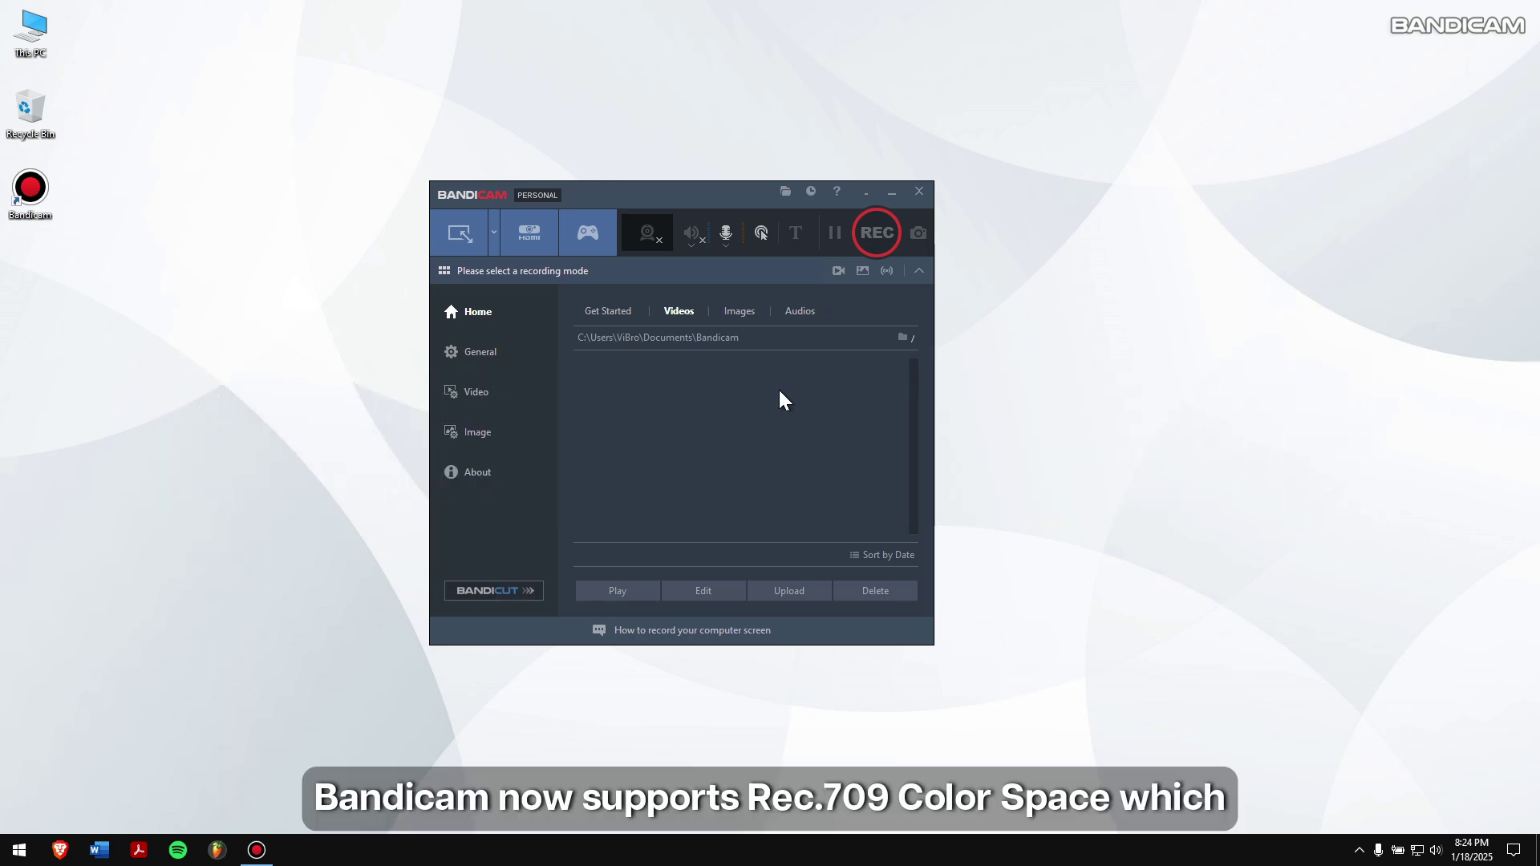
pyautogui.click(526, 354)
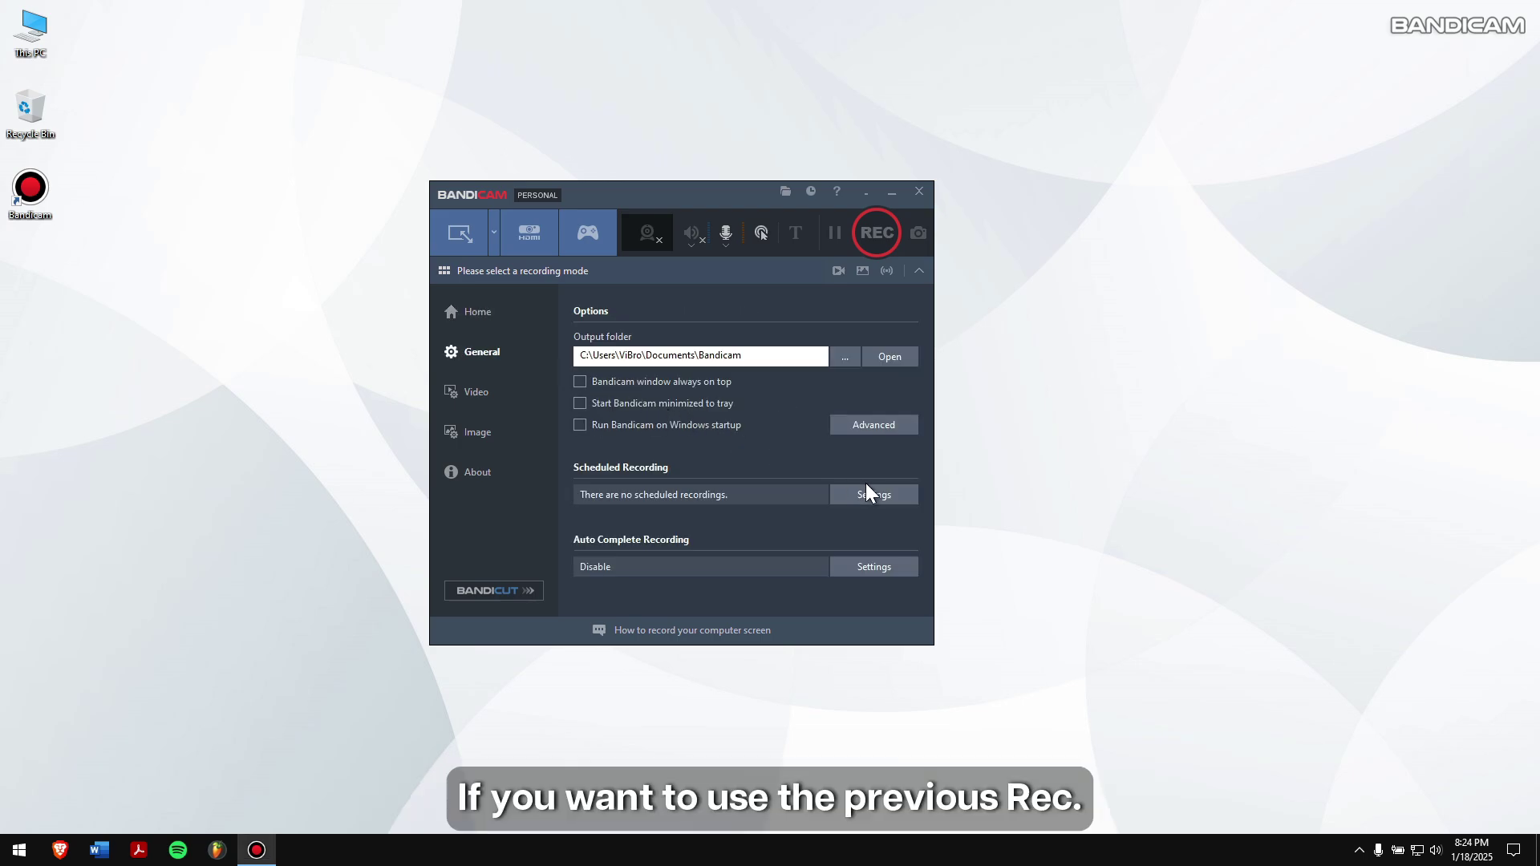
pyautogui.click(470, 402)
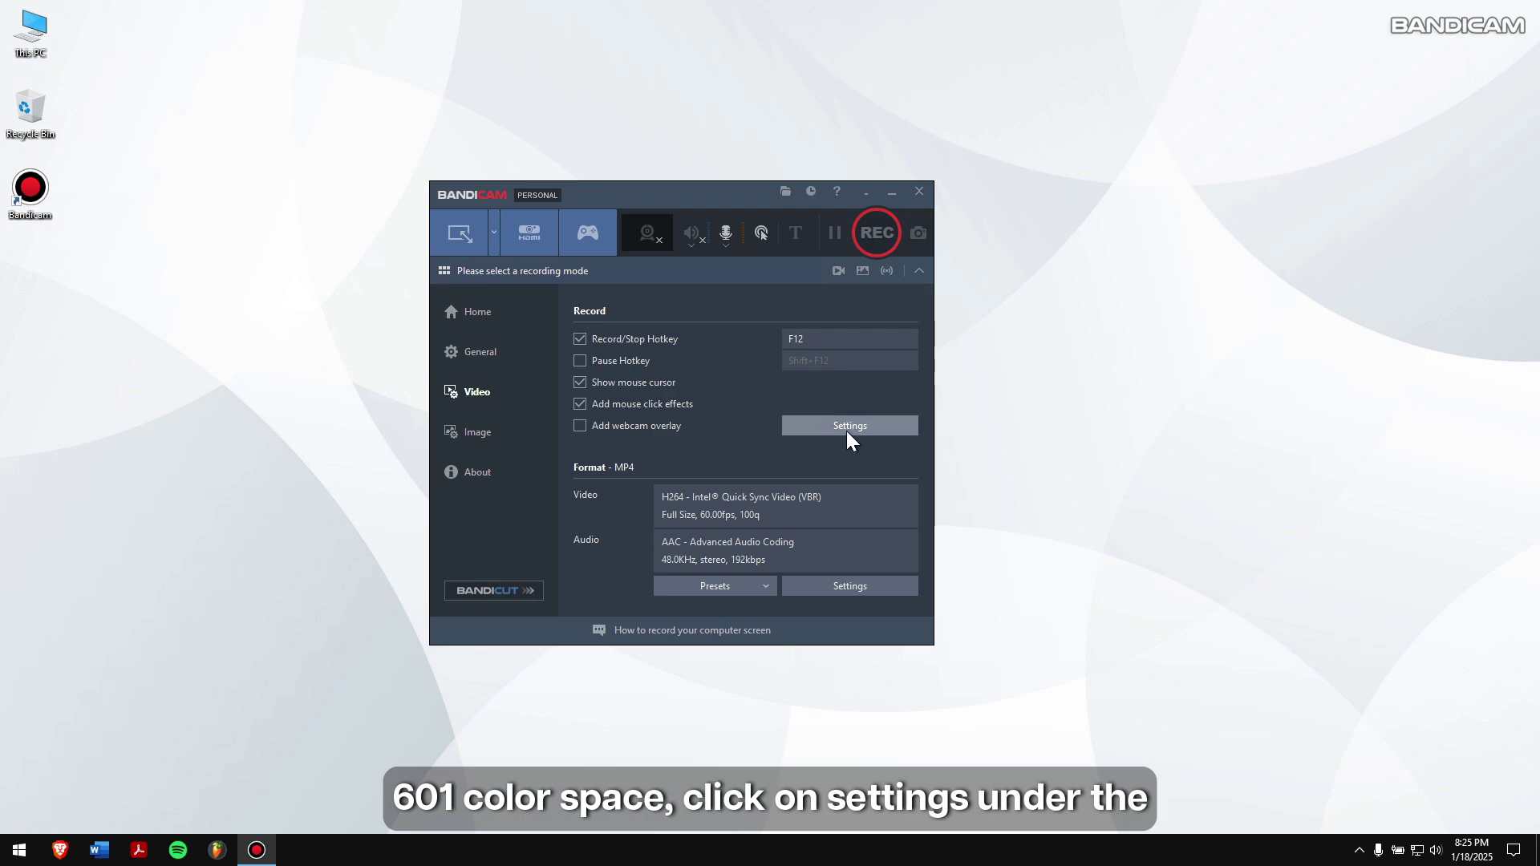
# Step: Set the H.264 encoder colorspace to Rec. 601 in Format Settings
pyautogui.click(884, 584)
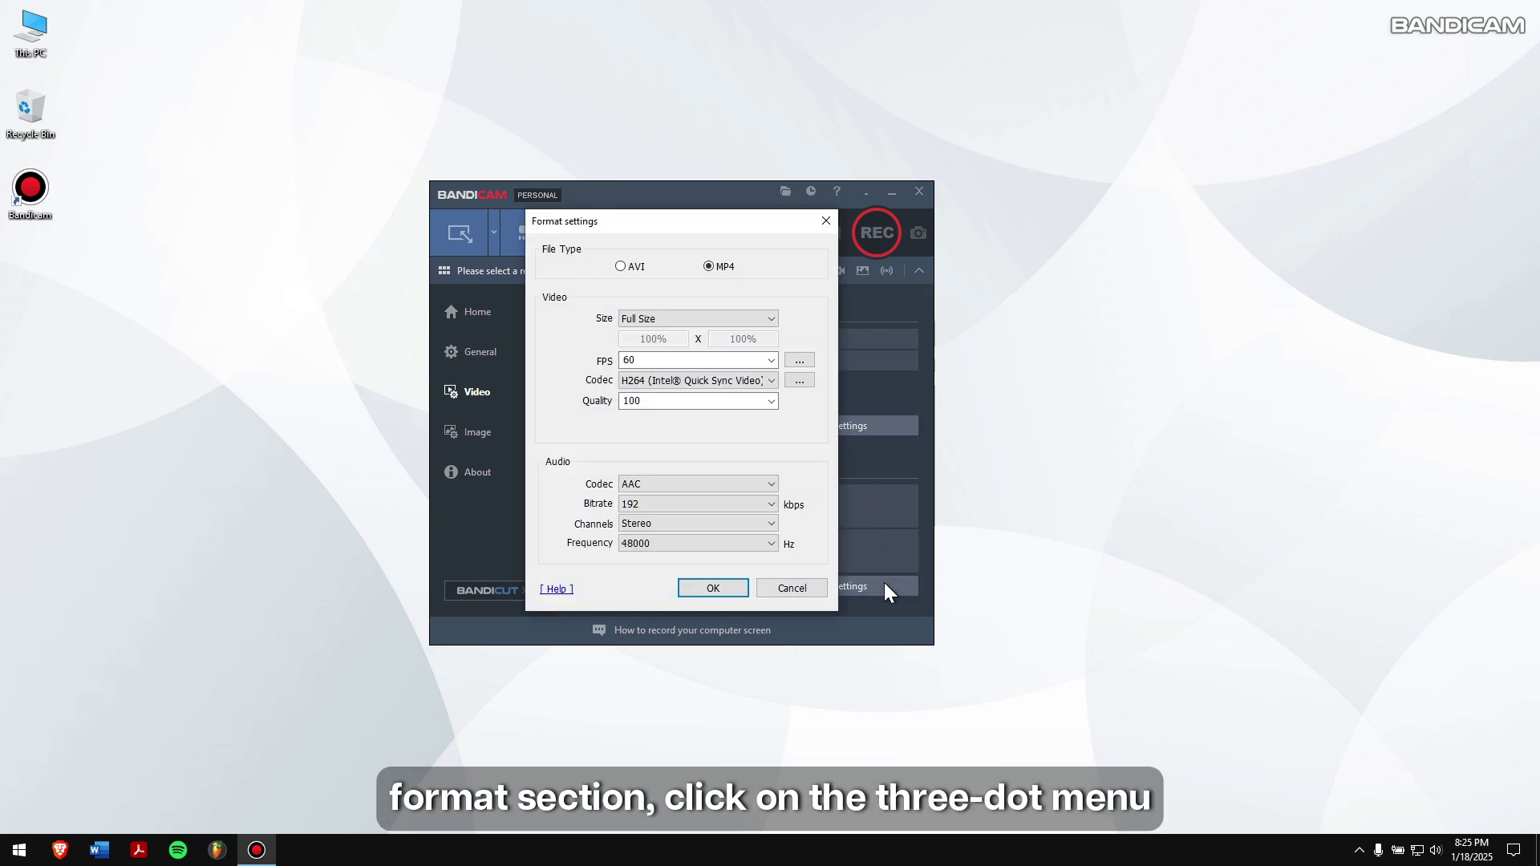
pyautogui.click(800, 381)
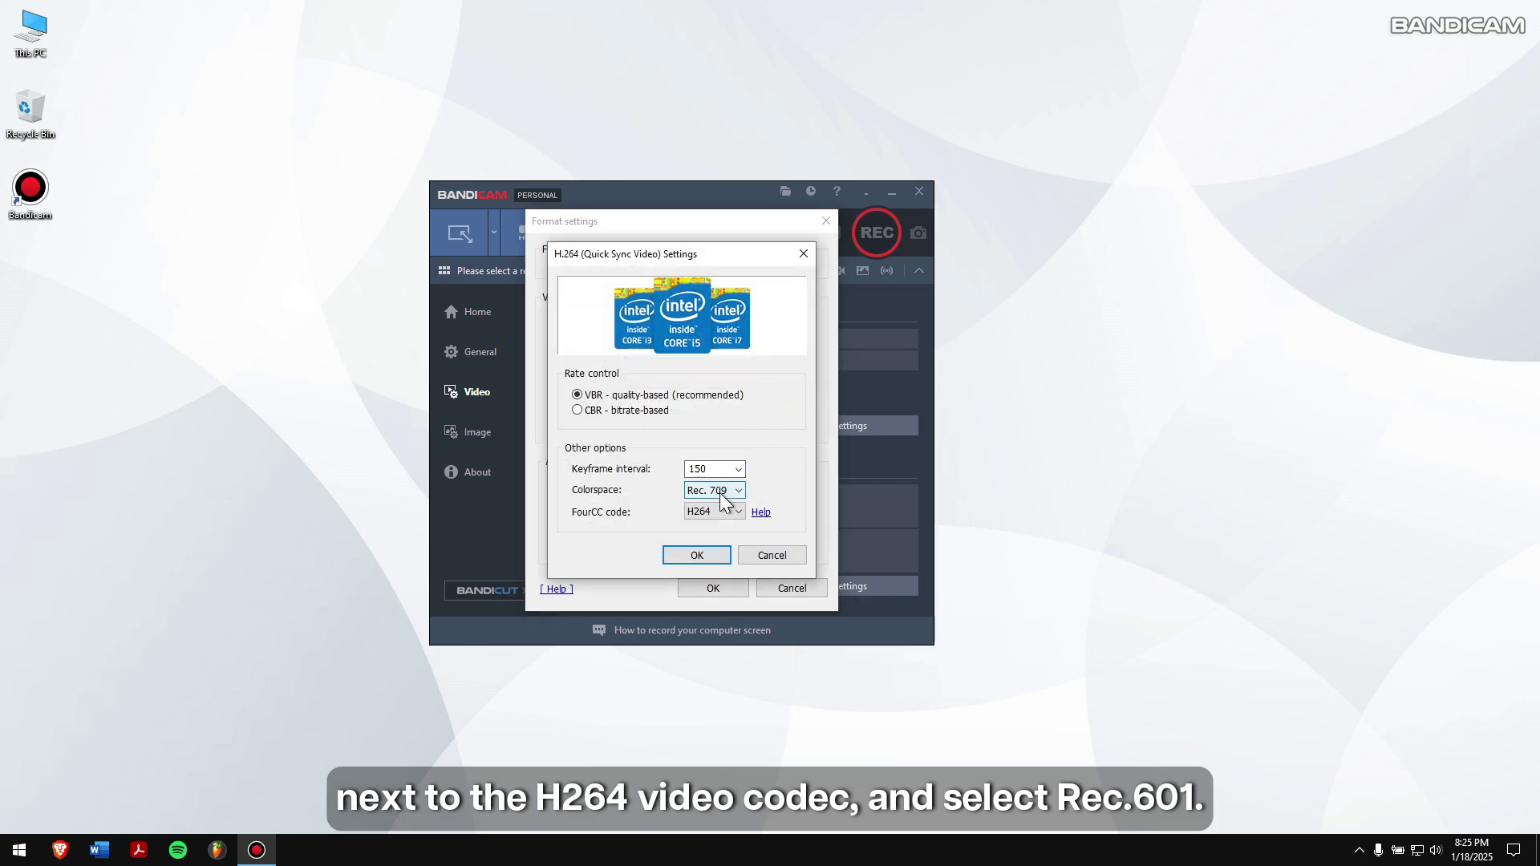
pyautogui.click(722, 493)
pyautogui.click(722, 517)
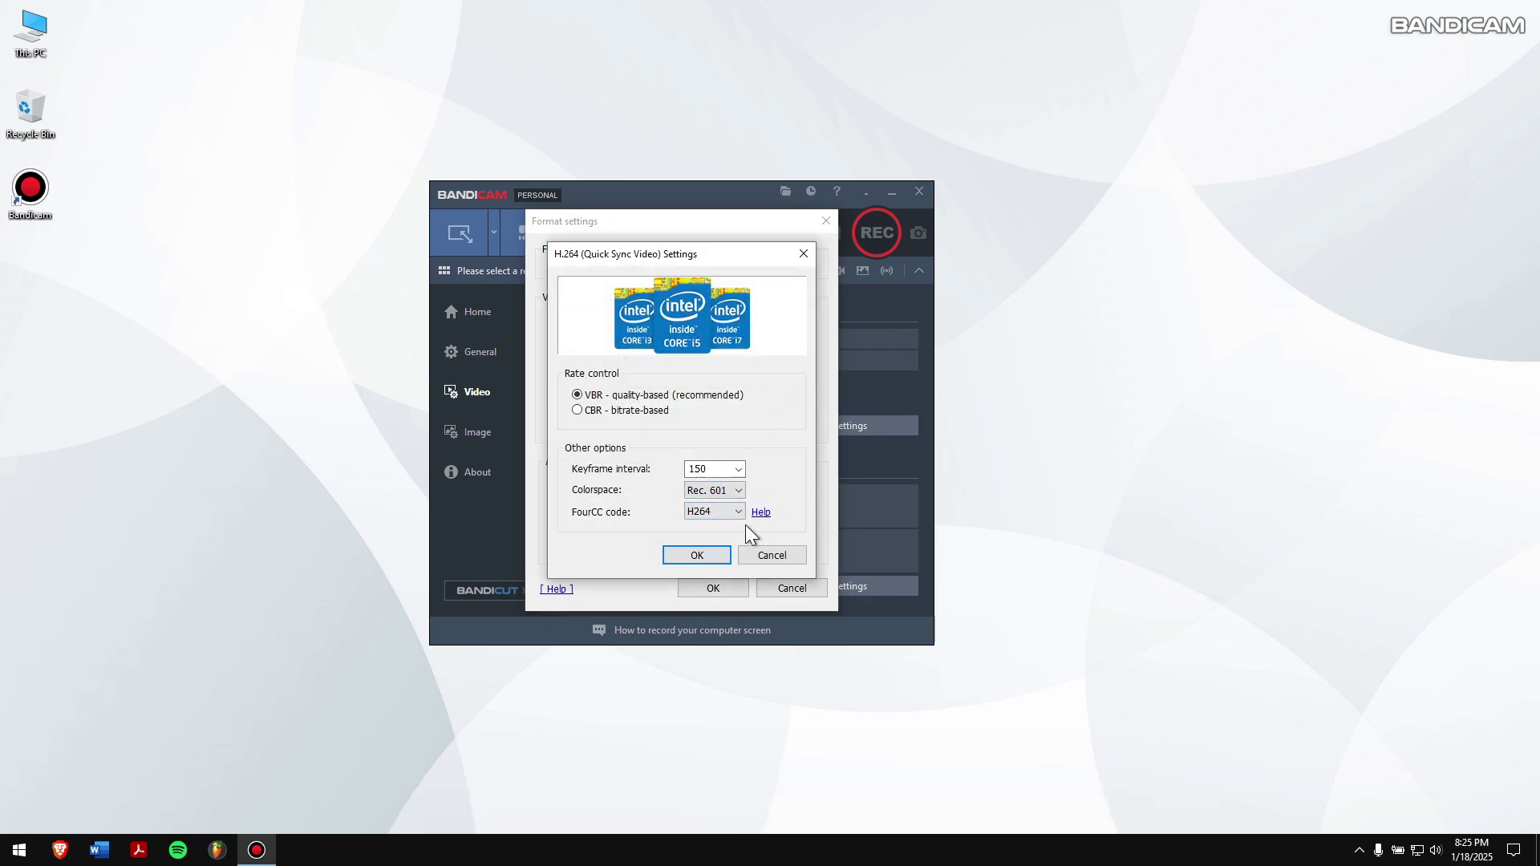
pyautogui.click(710, 553)
# Step: Save the format settings and enable the Cancel Recording hotkey (Ctrl+Shift+F12) in the advanced options
pyautogui.click(710, 592)
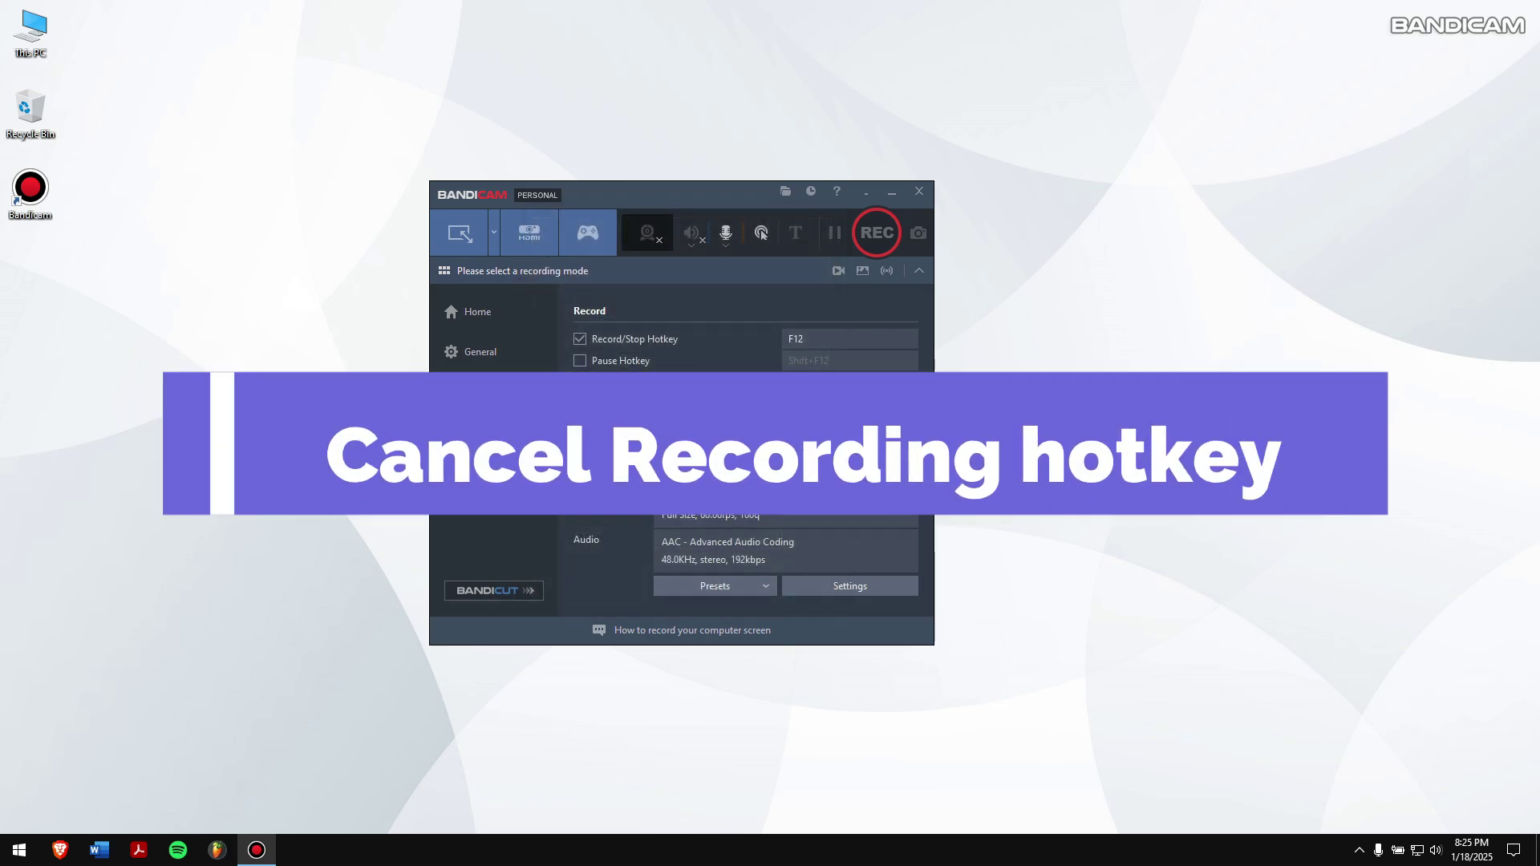
pyautogui.click(492, 317)
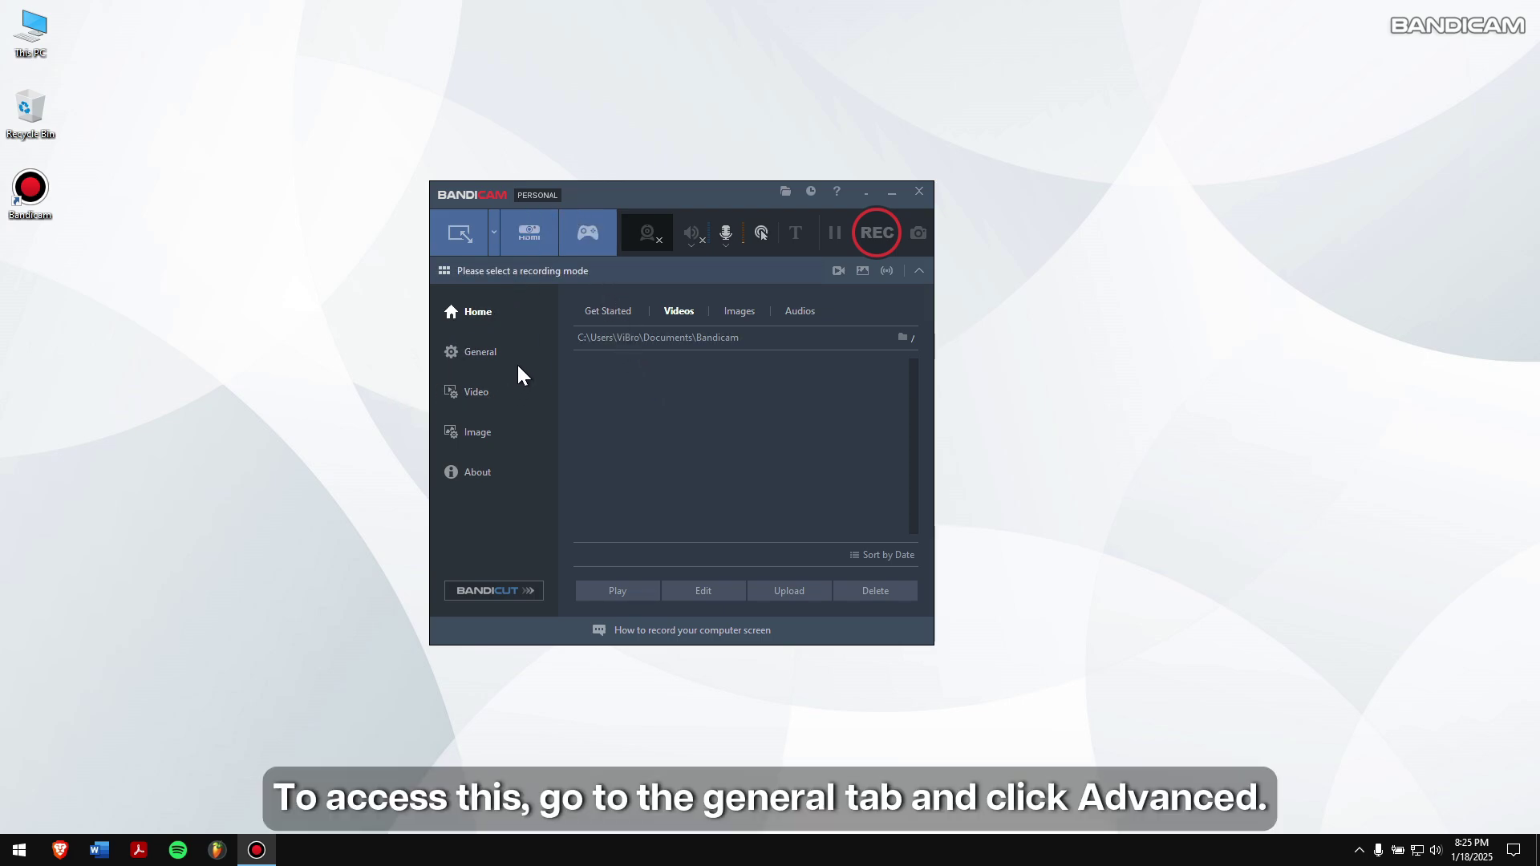
pyautogui.click(481, 353)
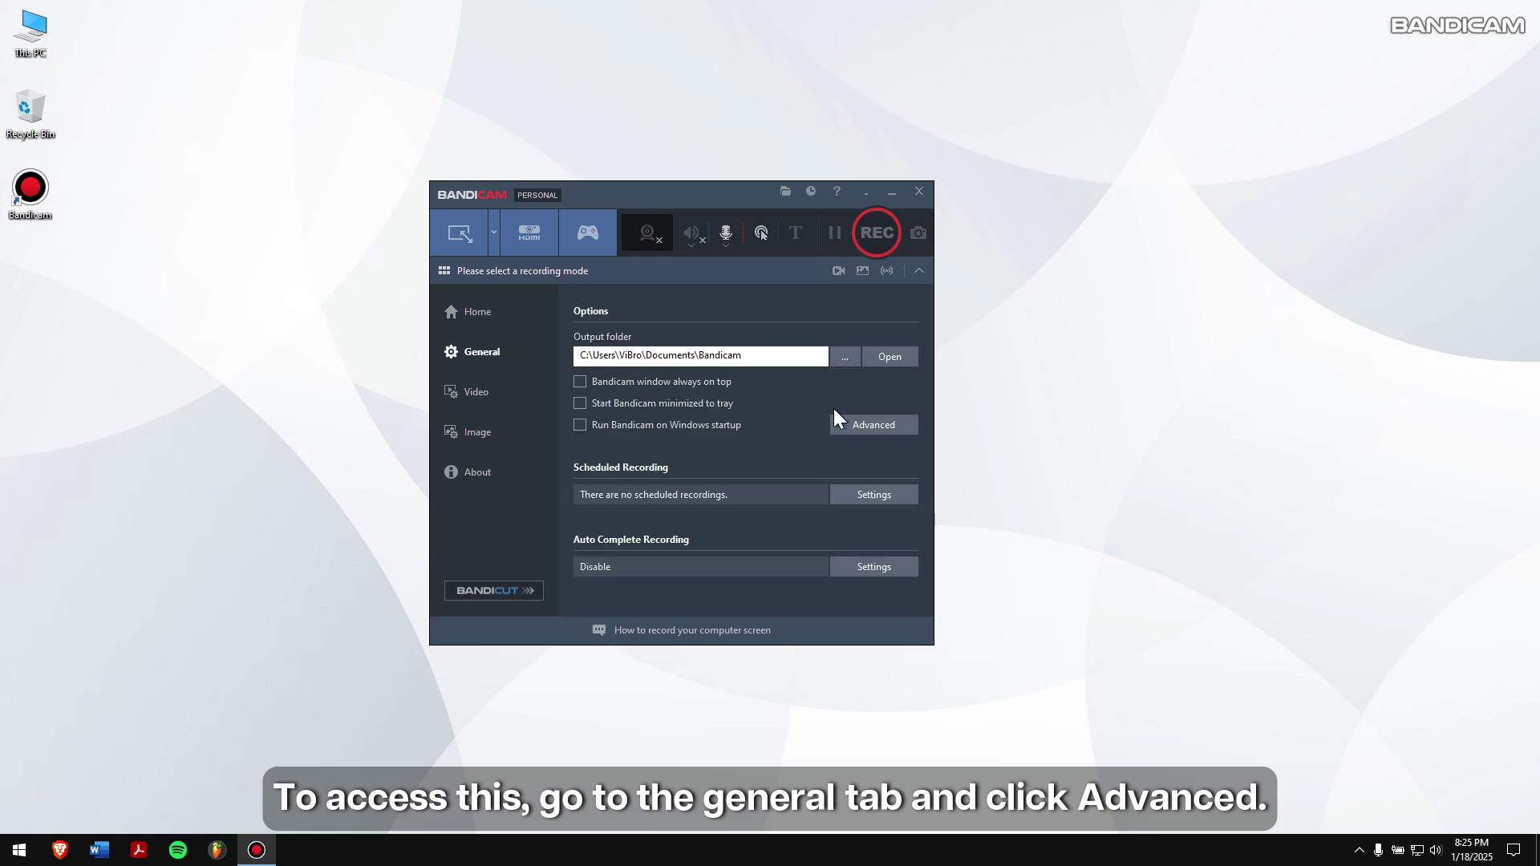
pyautogui.click(913, 426)
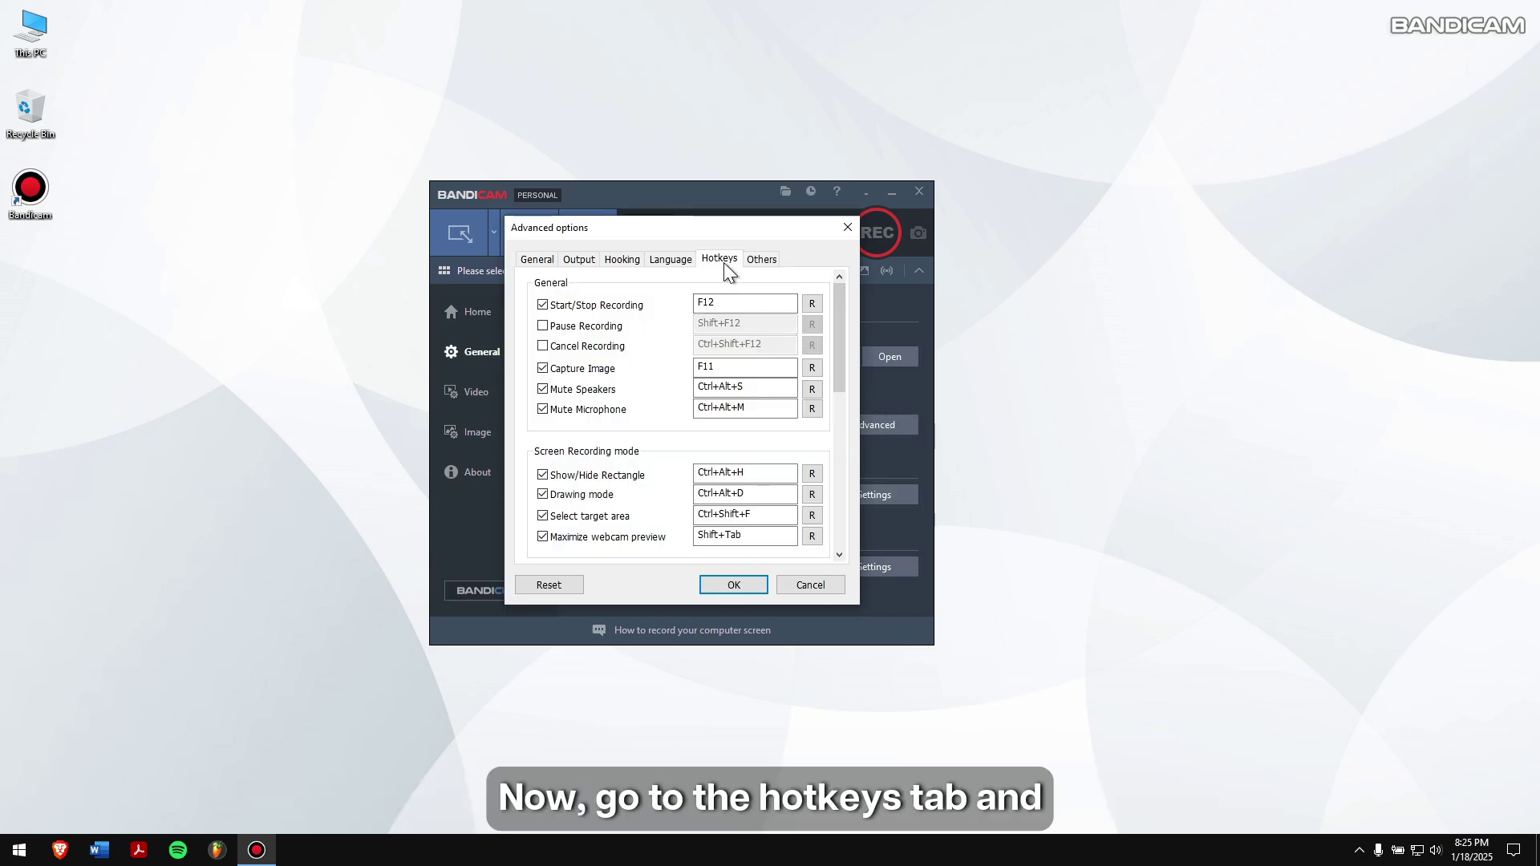
pyautogui.scroll(-5, 653, 377)
pyautogui.scroll(5, 653, 382)
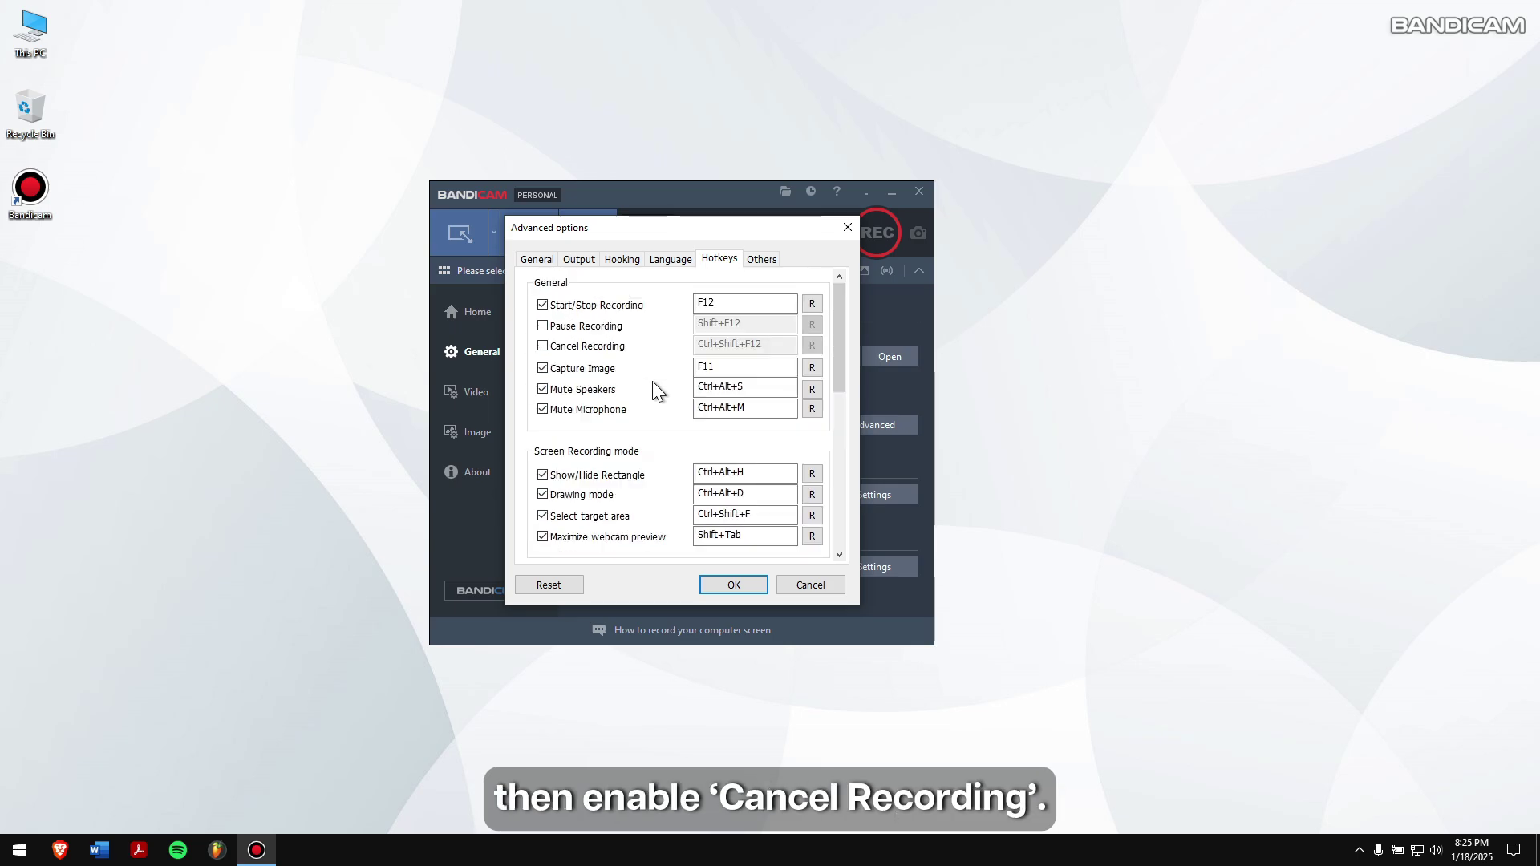
pyautogui.click(543, 345)
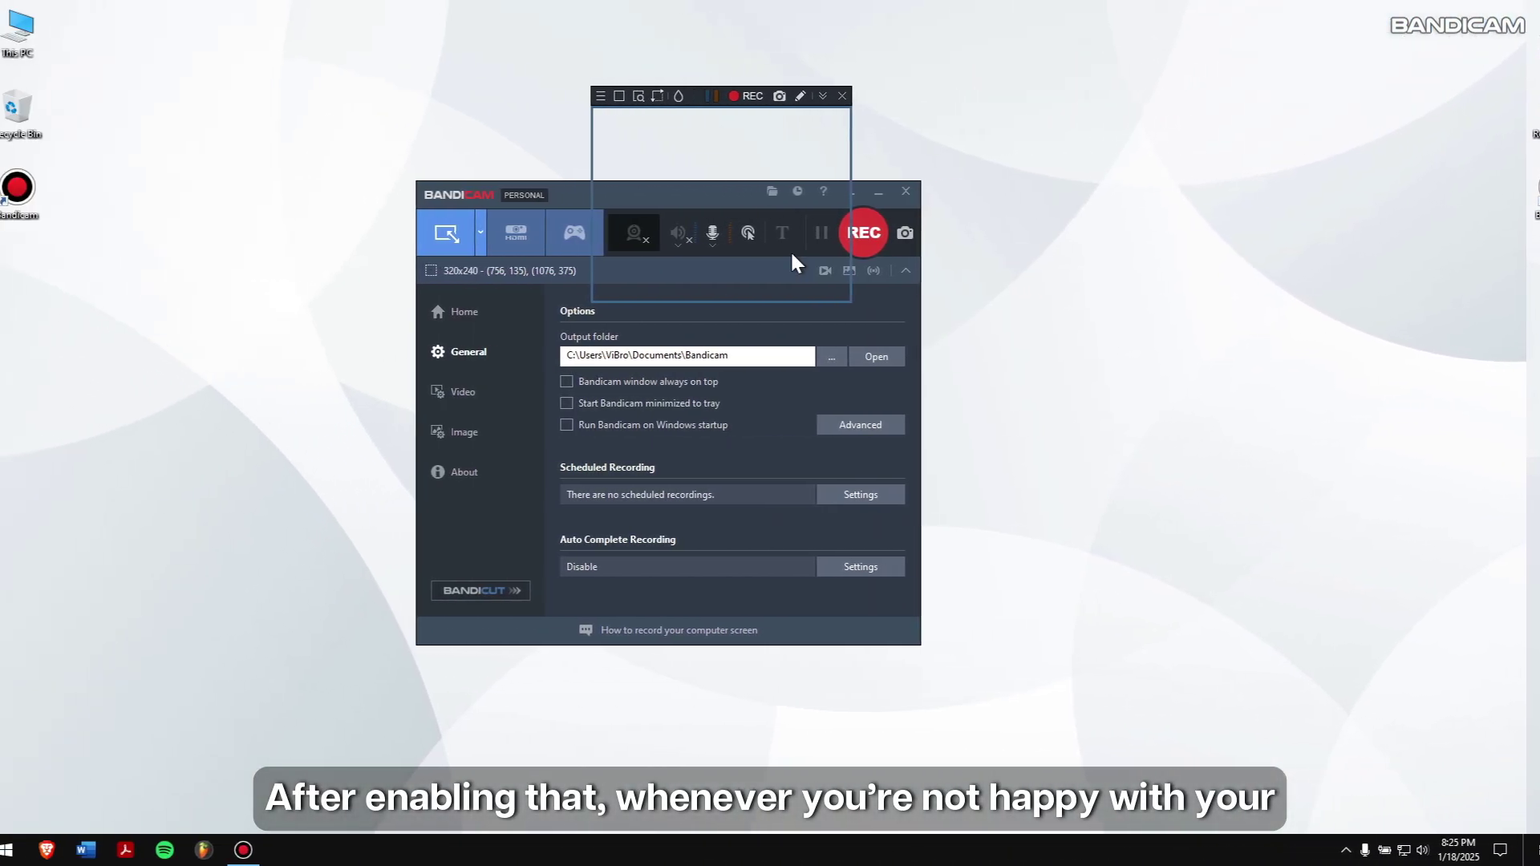
# Step: Enlarge the capture area to 679x429, start recording, and open the output folder
pyautogui.moveTo(849, 301); pyautogui.dragTo(1138, 452)
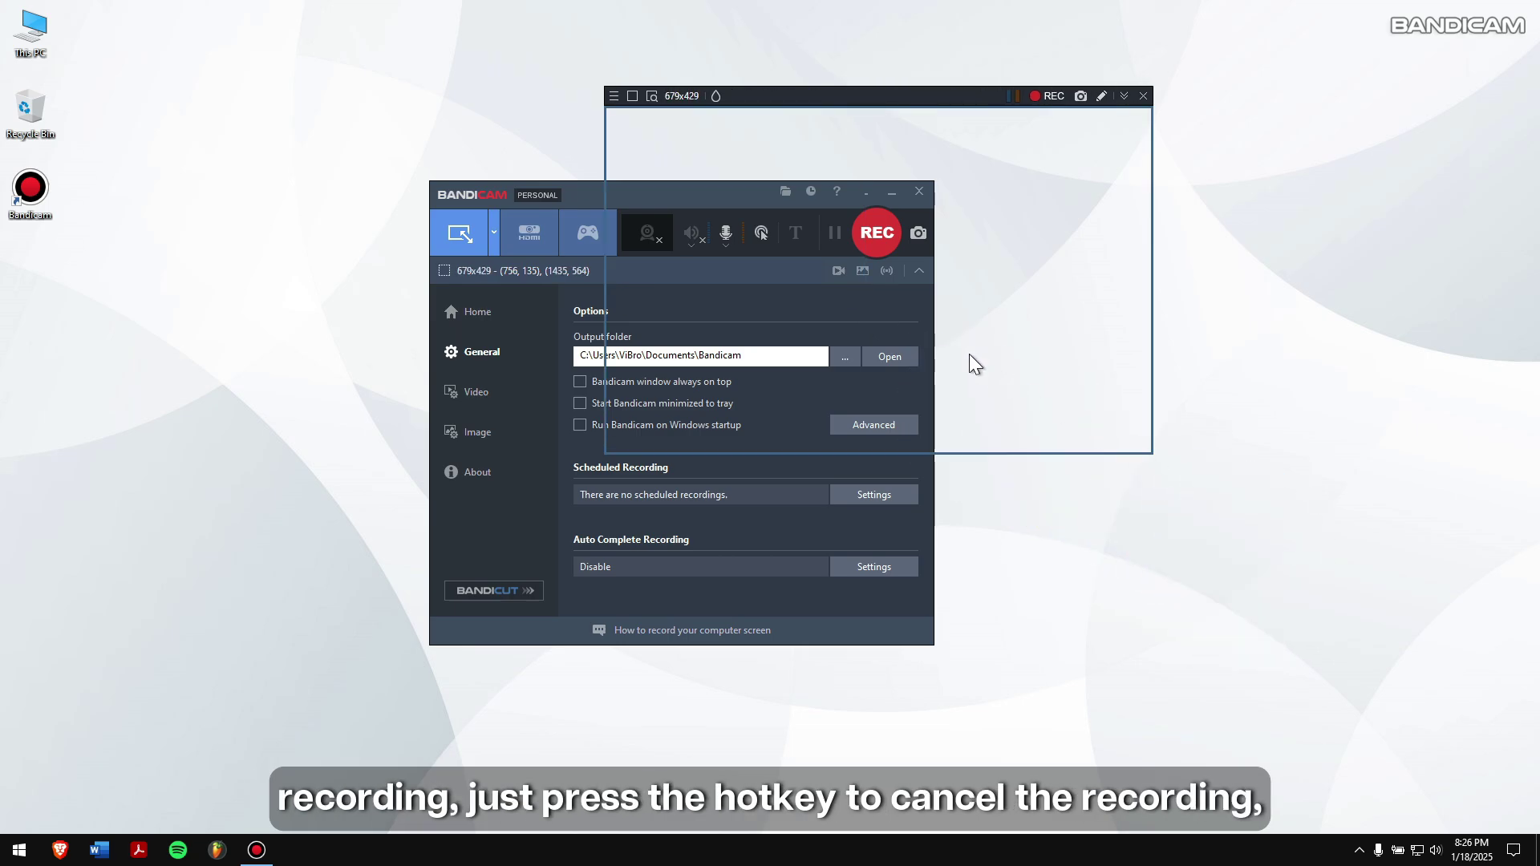
pyautogui.click(884, 239)
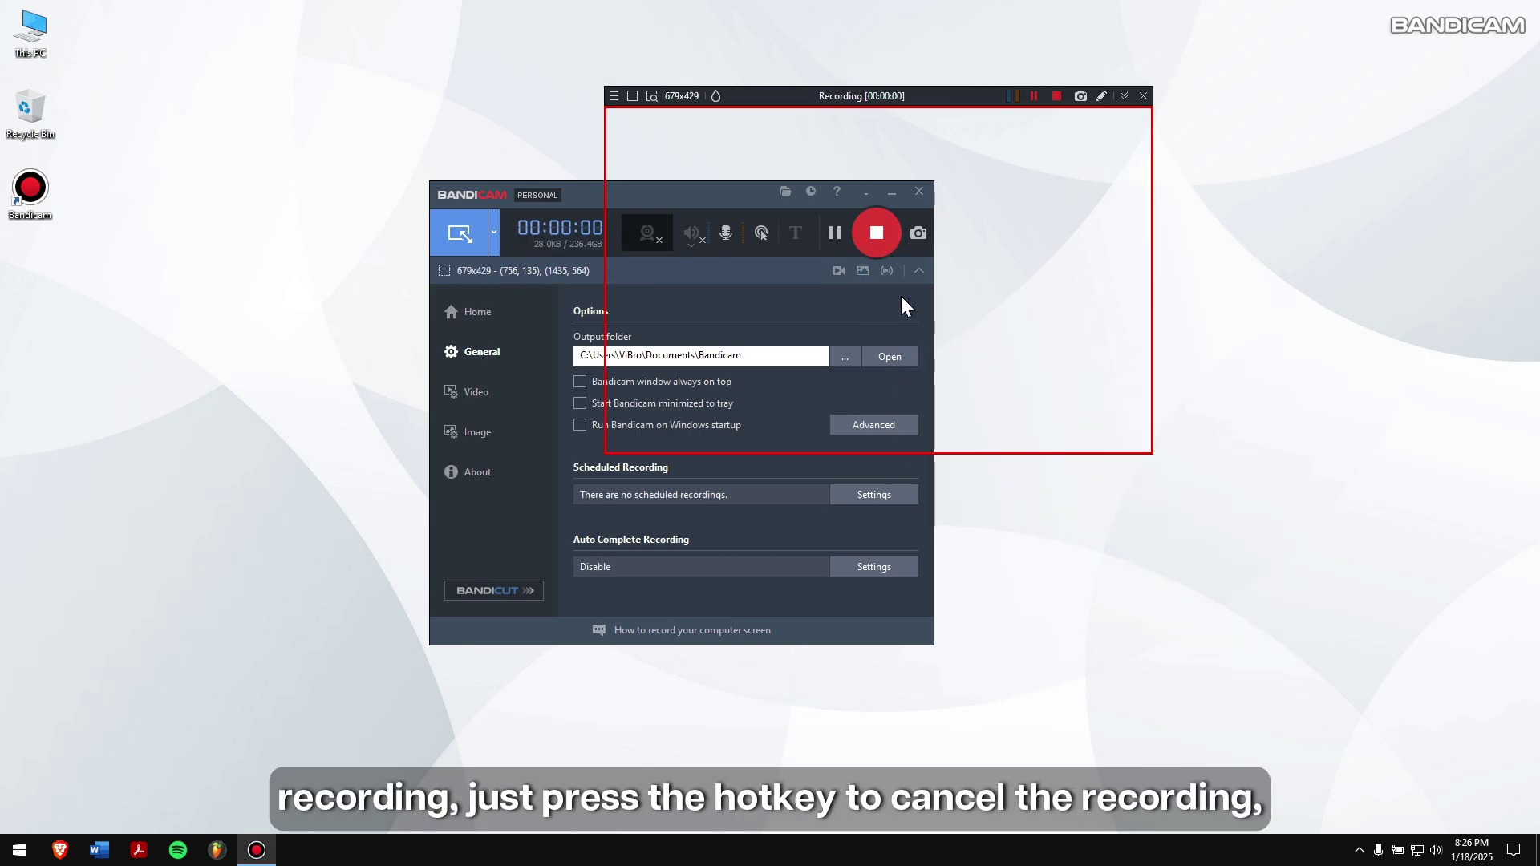
pyautogui.click(907, 359)
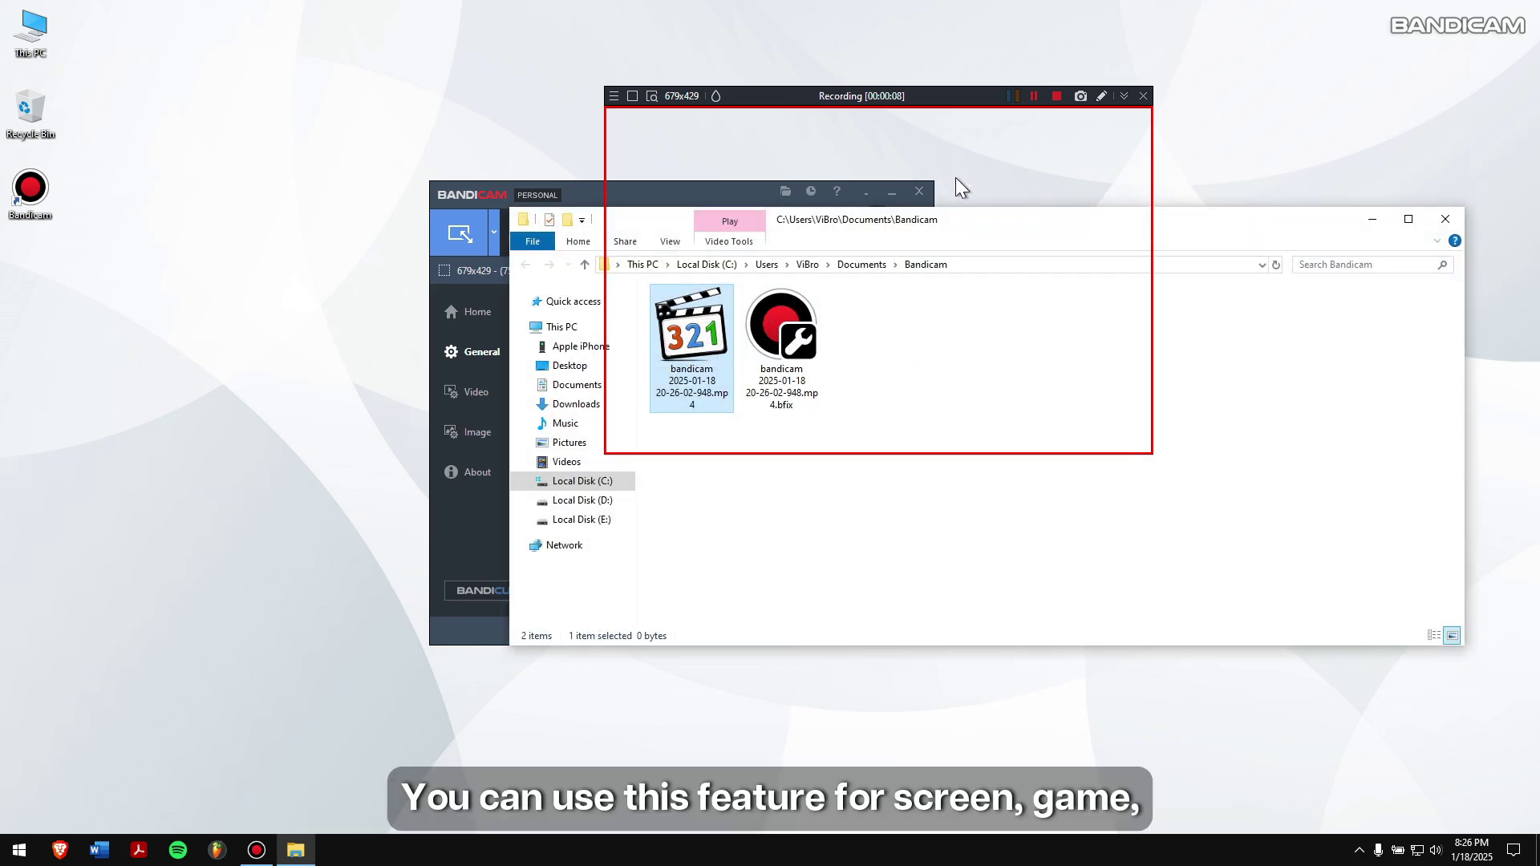
# Step: Cancel the recording with Ctrl+Shift+F12 and close the capture area
pyautogui.press('F12')
pyautogui.moveTo(823, 368); pyautogui.dragTo(619, 283)
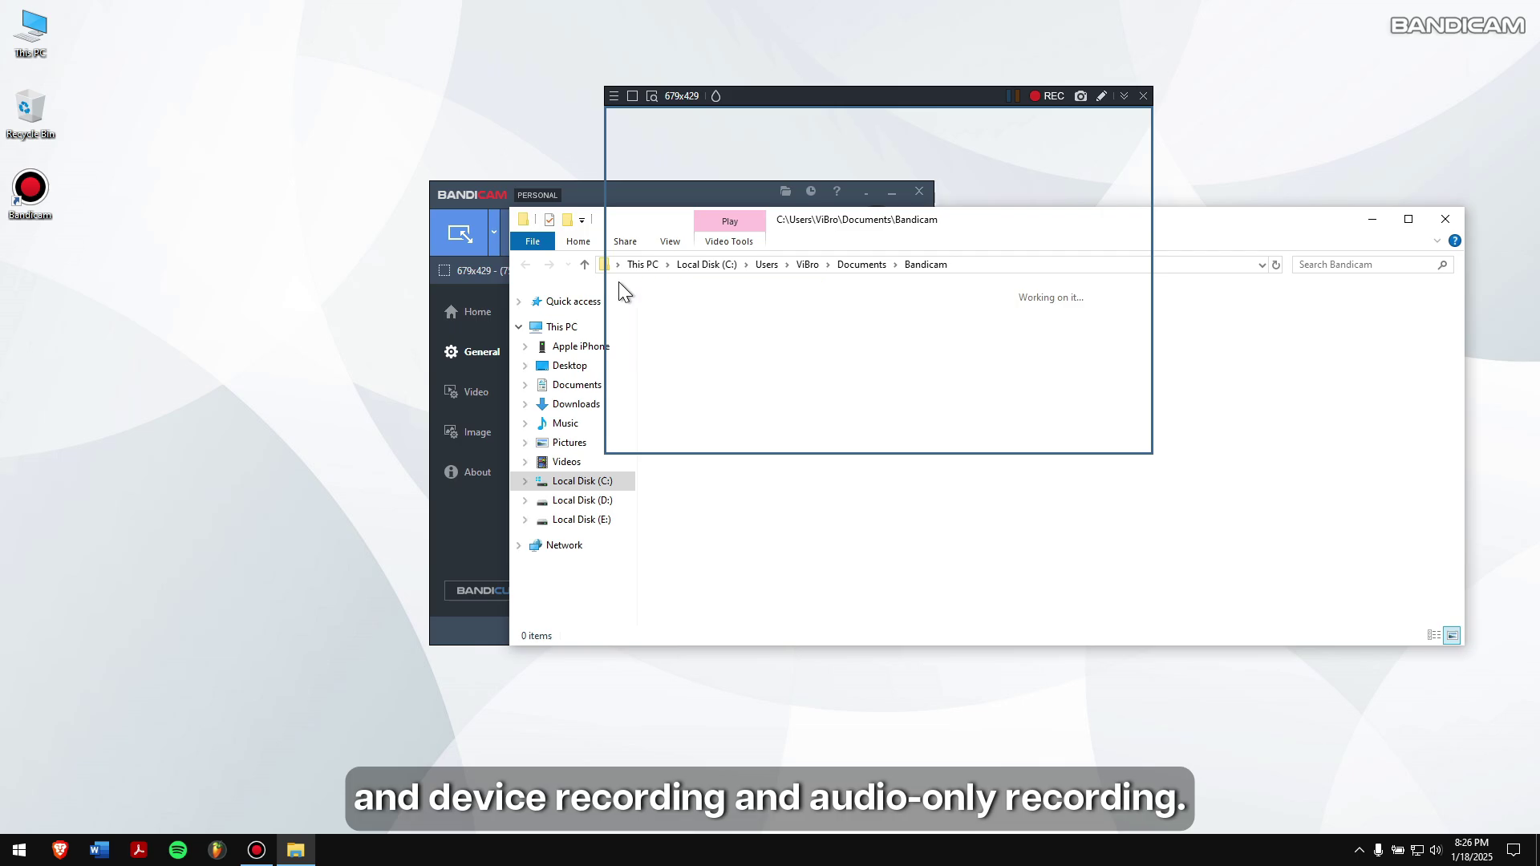
pyautogui.click(1143, 95)
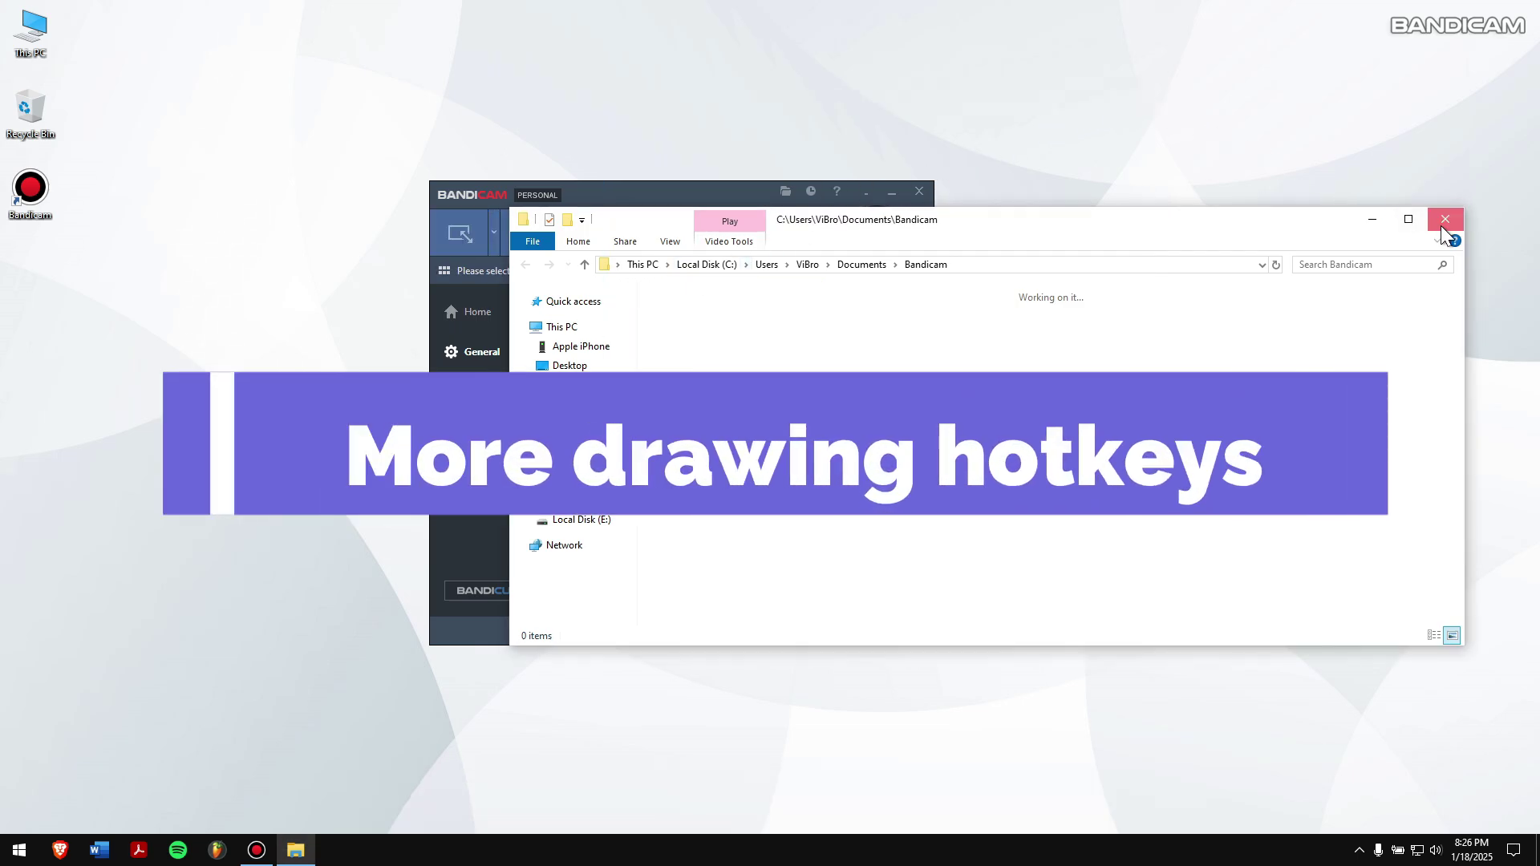
# Step: Close the output folder window and select a 640x360 rectangular capture area
pyautogui.click(1444, 219)
pyautogui.click(521, 301)
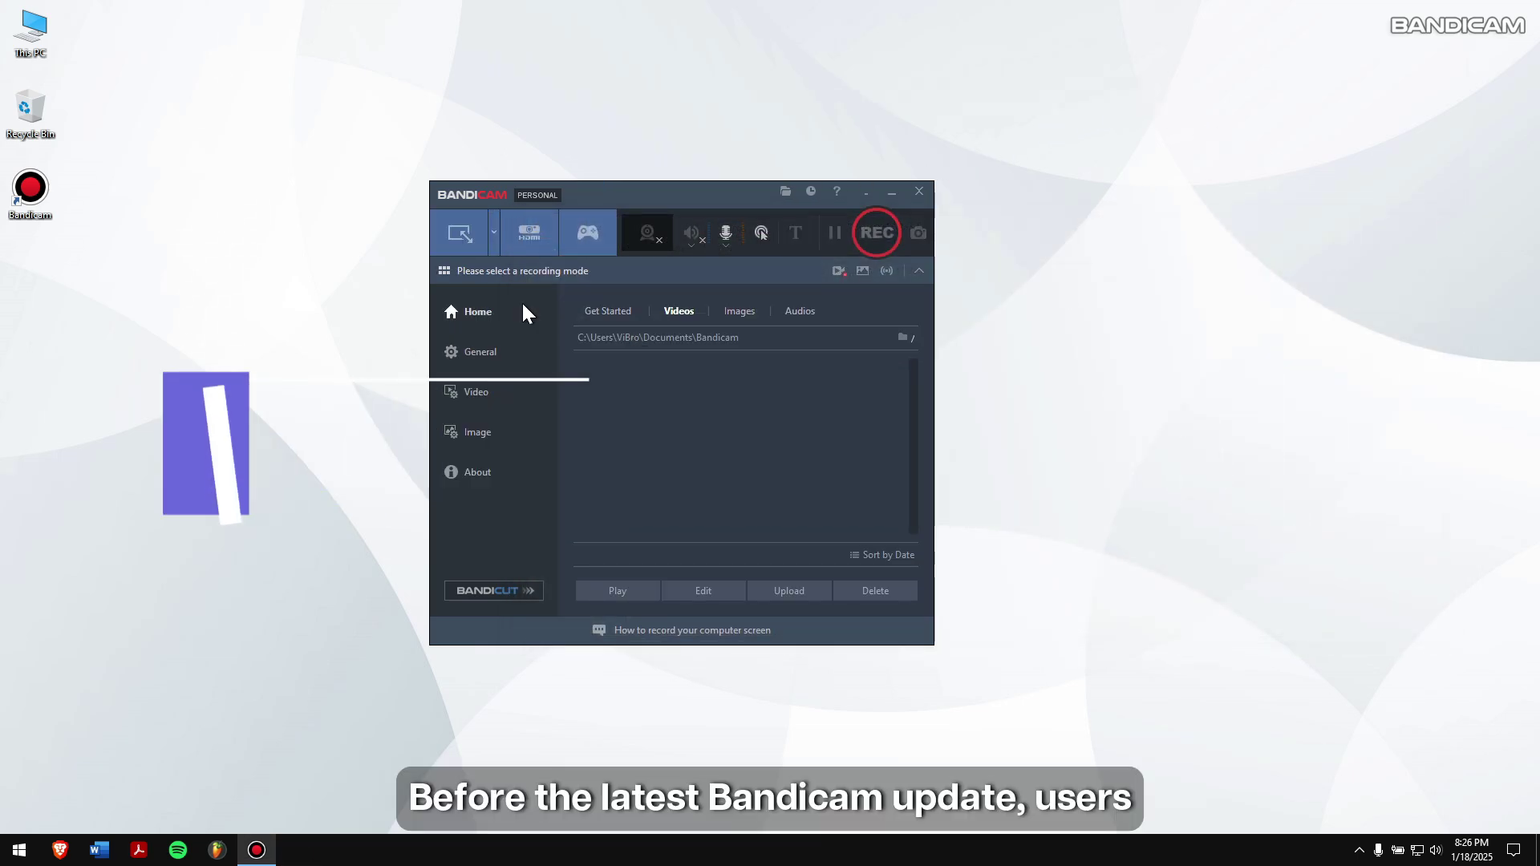
pyautogui.click(493, 234)
pyautogui.moveTo(553, 321)
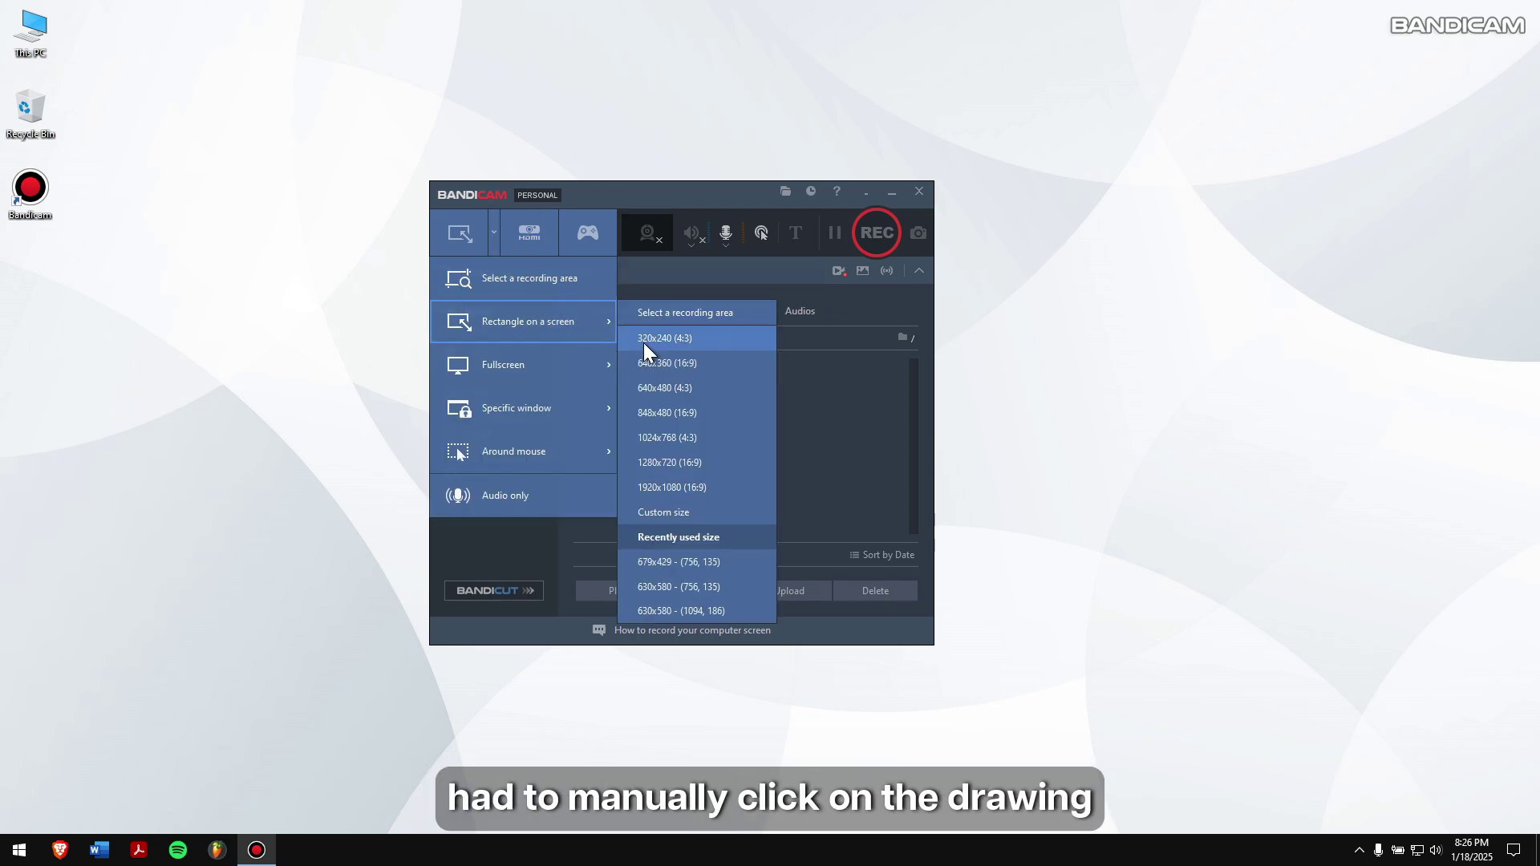
pyautogui.click(725, 367)
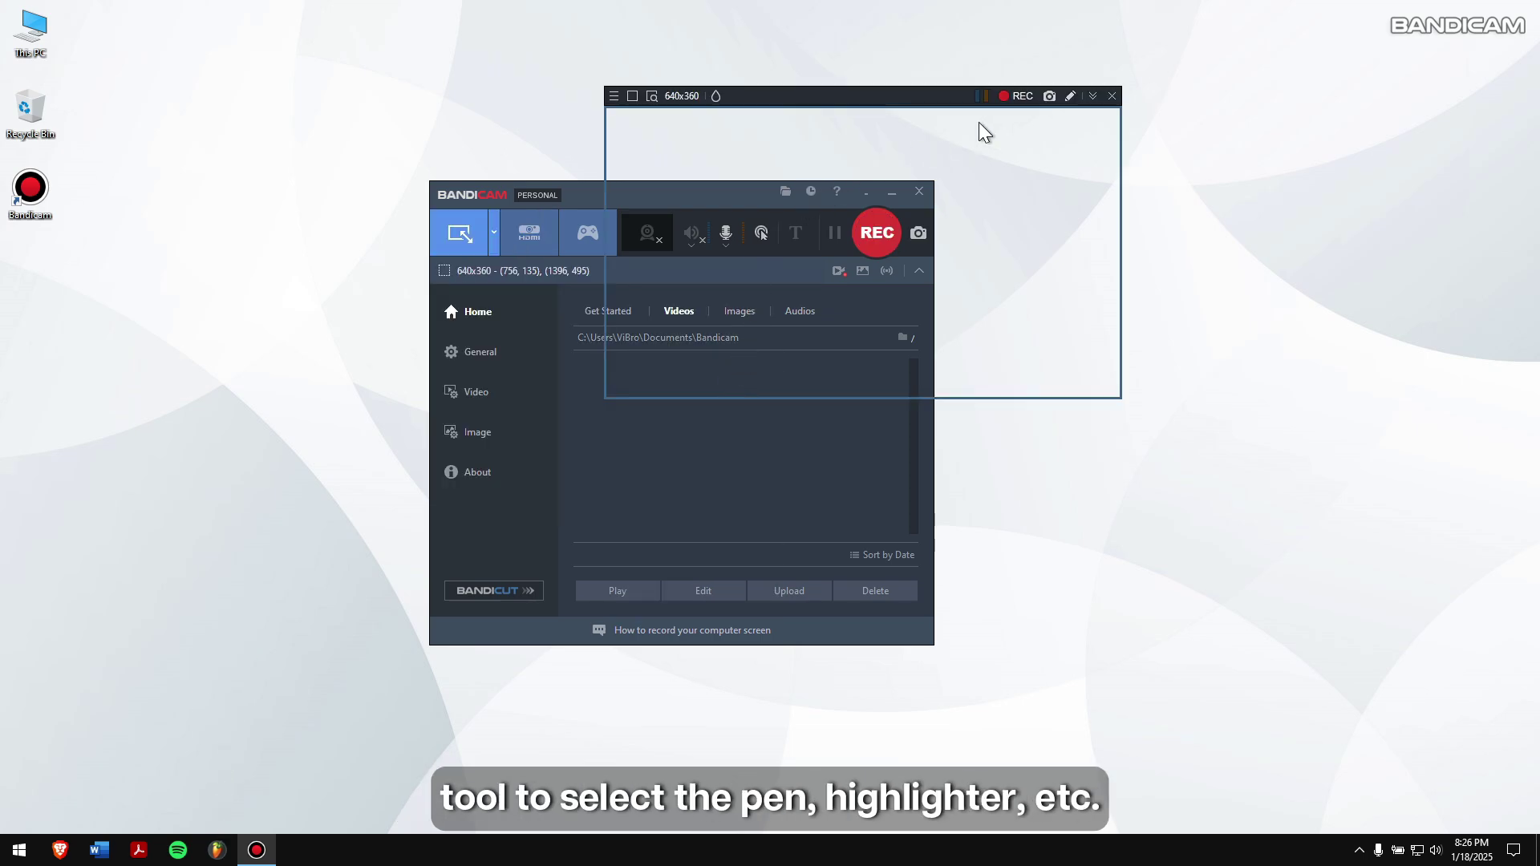
# Step: Turn on drawing mode, then close the drawing tools and the capture area
pyautogui.click(1072, 98)
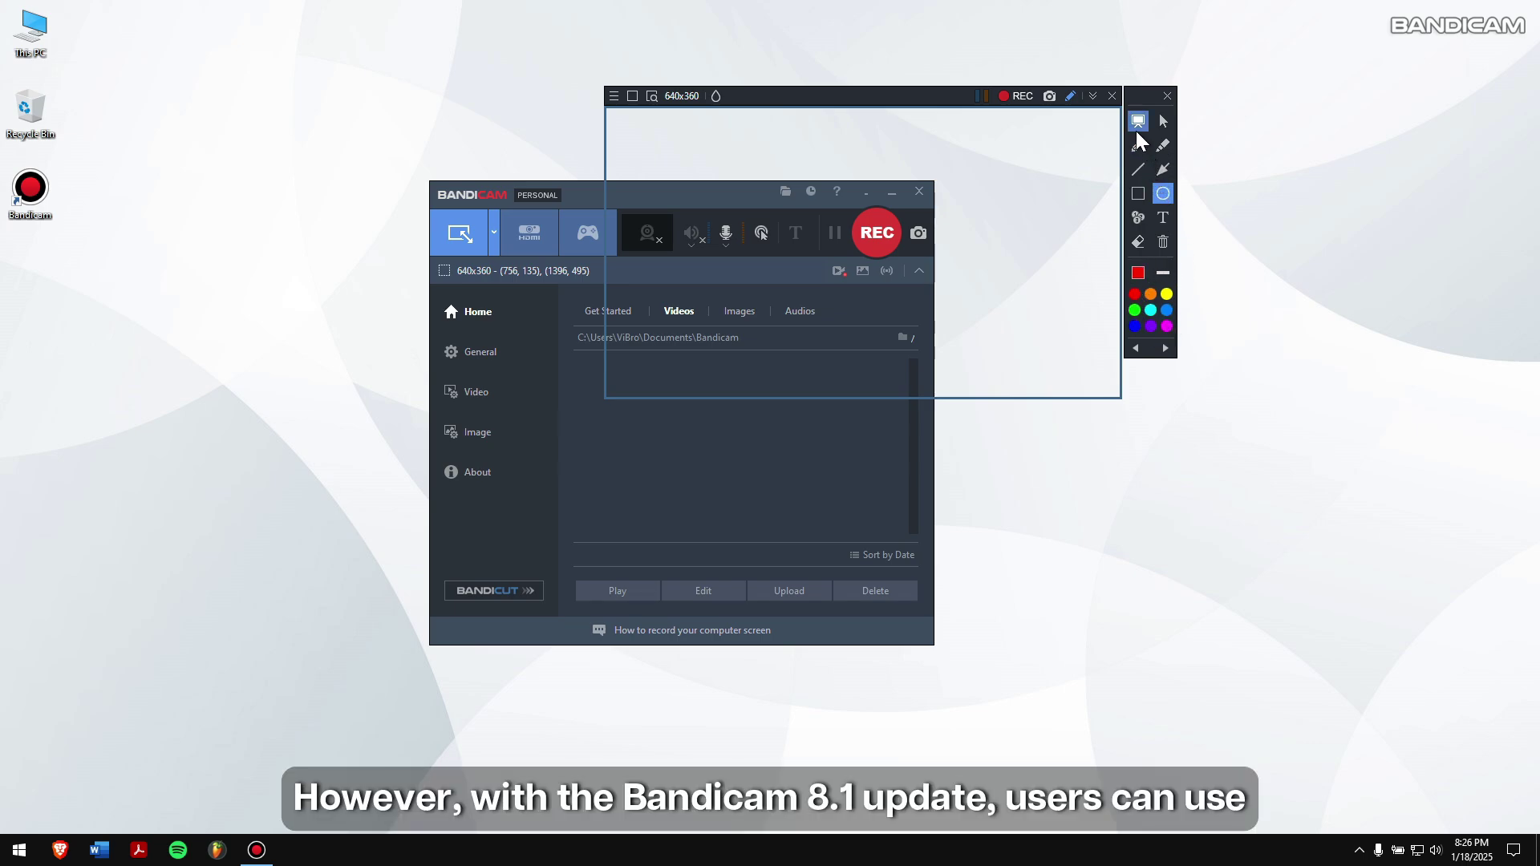
pyautogui.click(1167, 95)
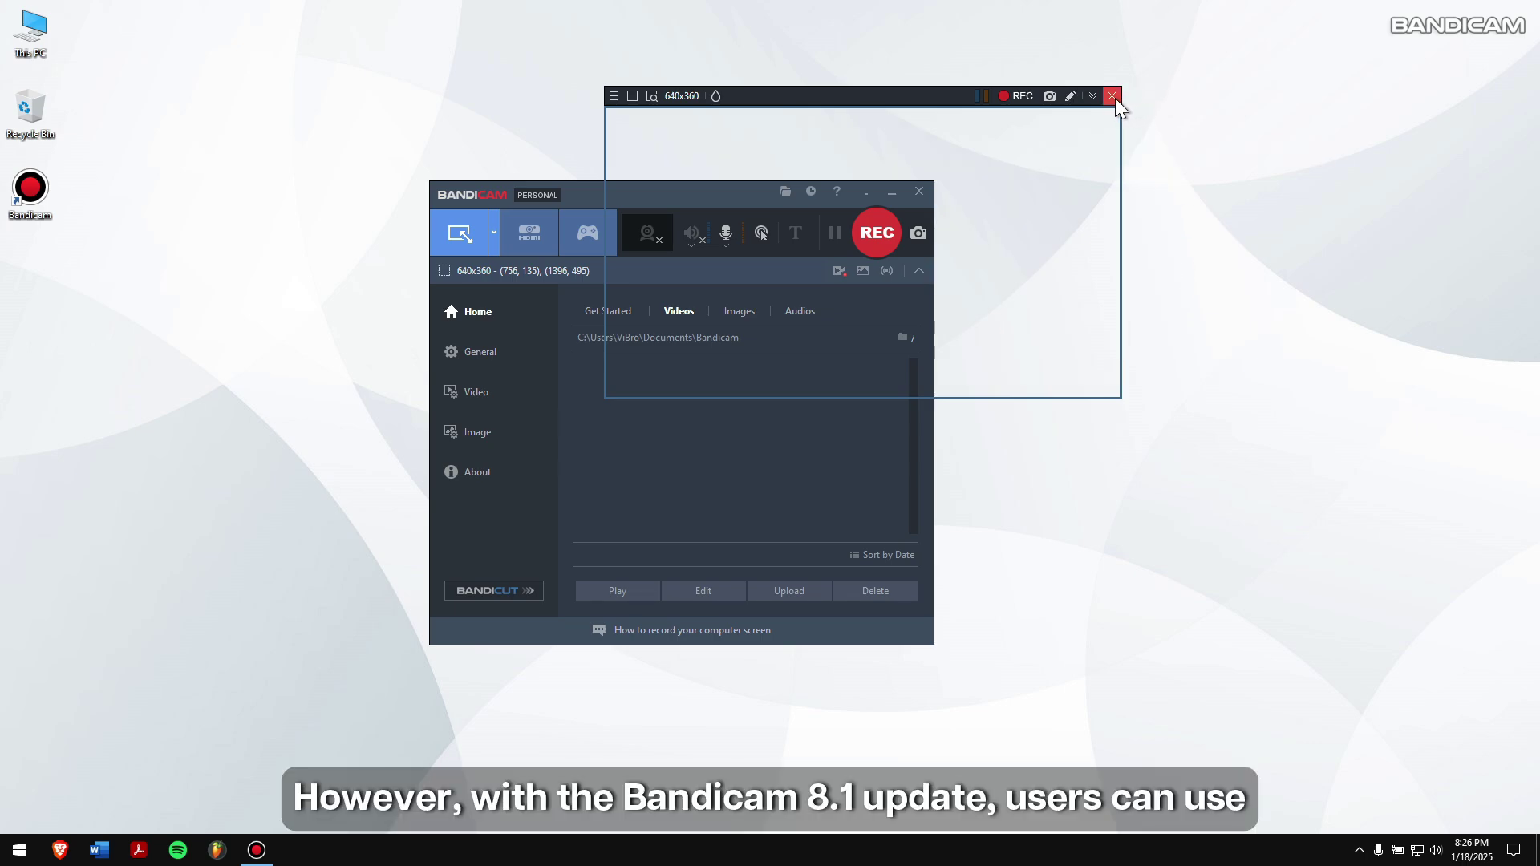
pyautogui.click(1114, 98)
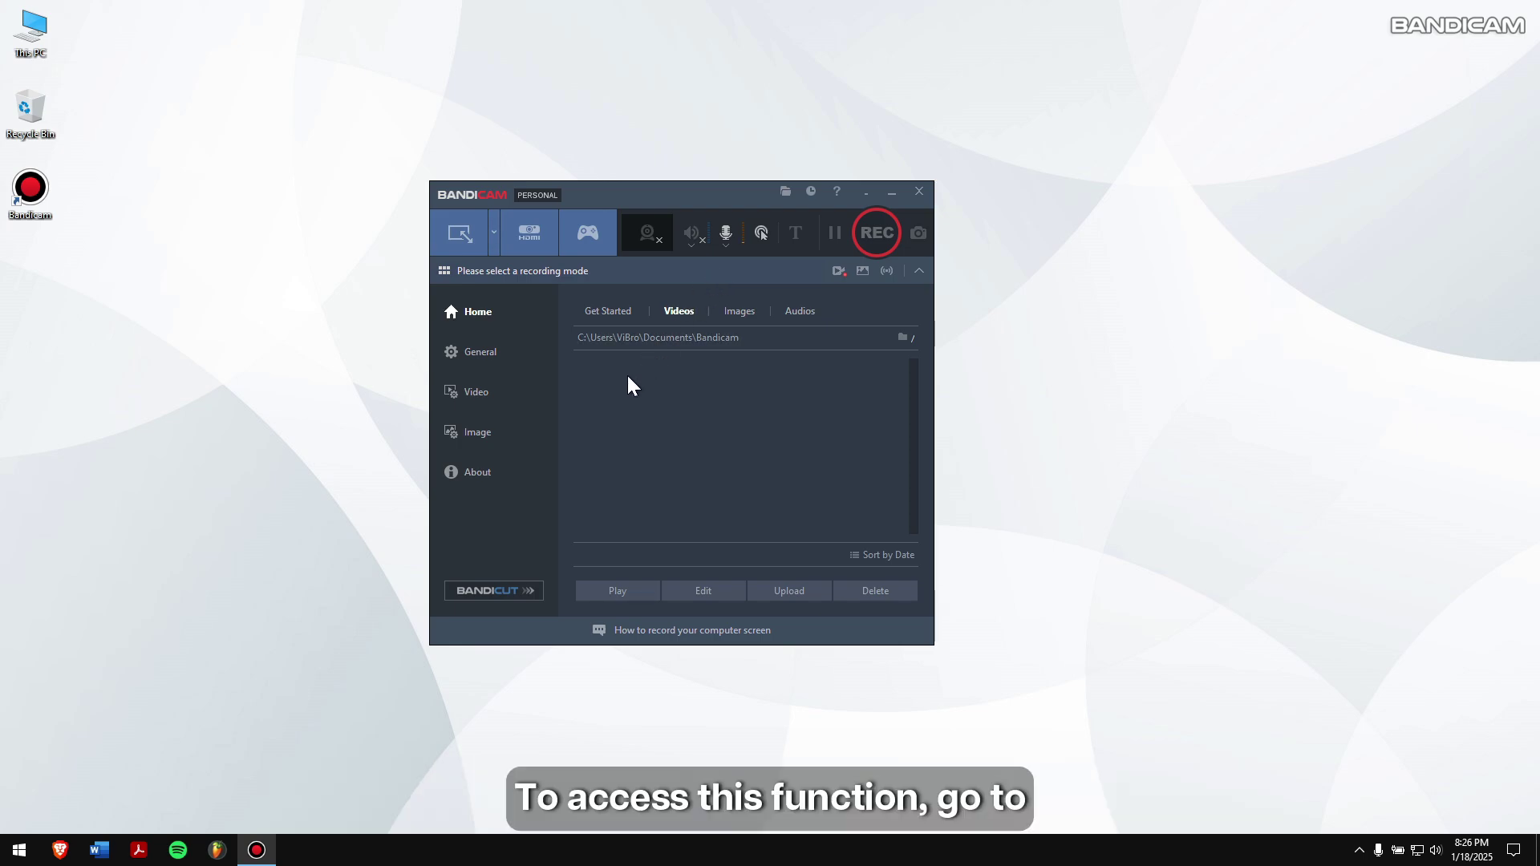
# Step: Verify the Pen, Highlighter and Eraser drawing hotkeys are enabled in the advanced options, then confirm
pyautogui.click(475, 356)
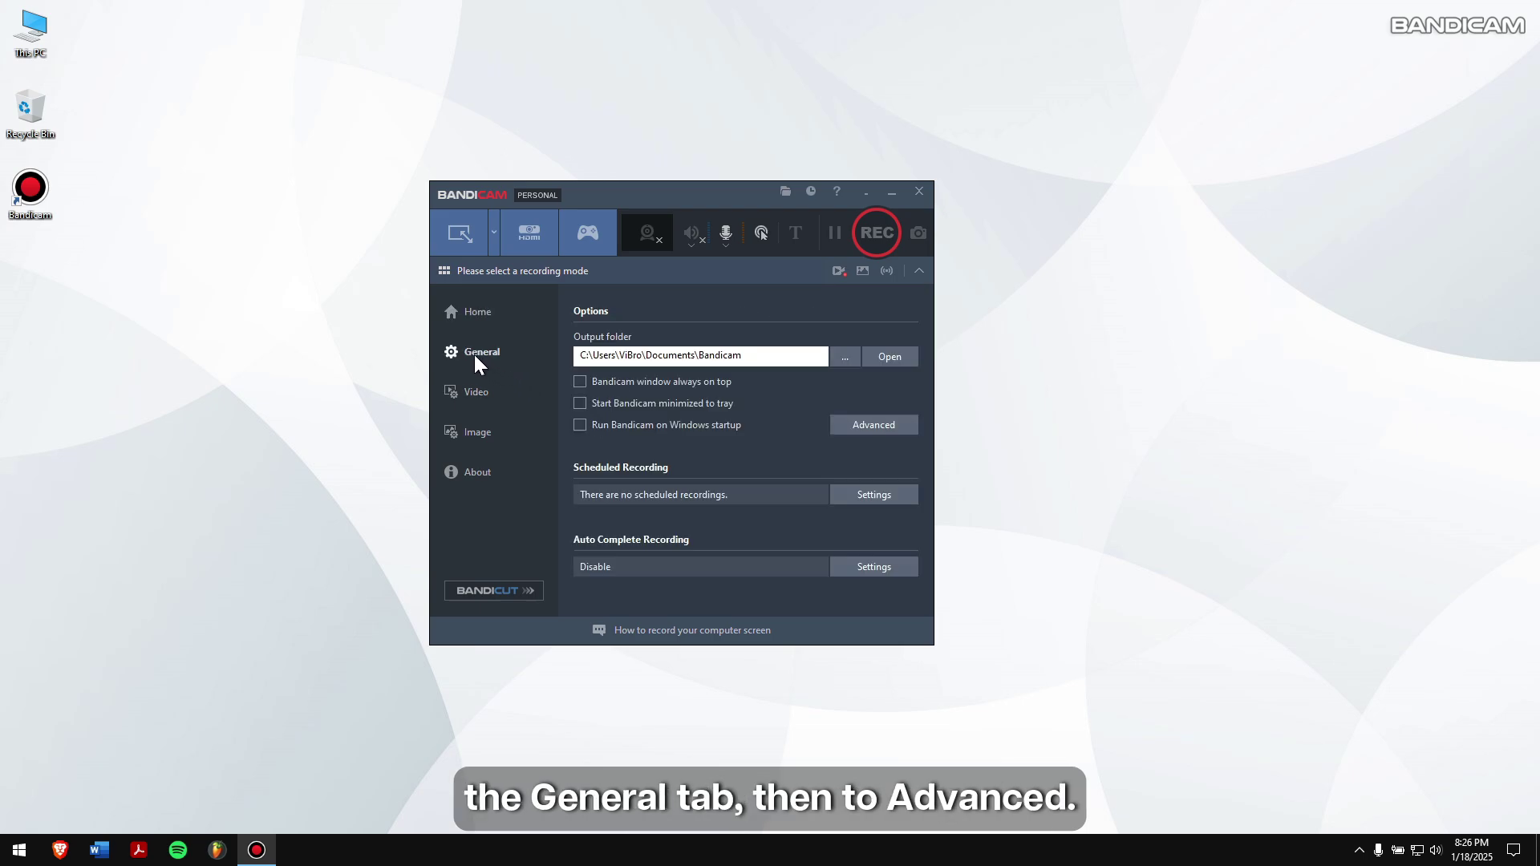
pyautogui.click(878, 425)
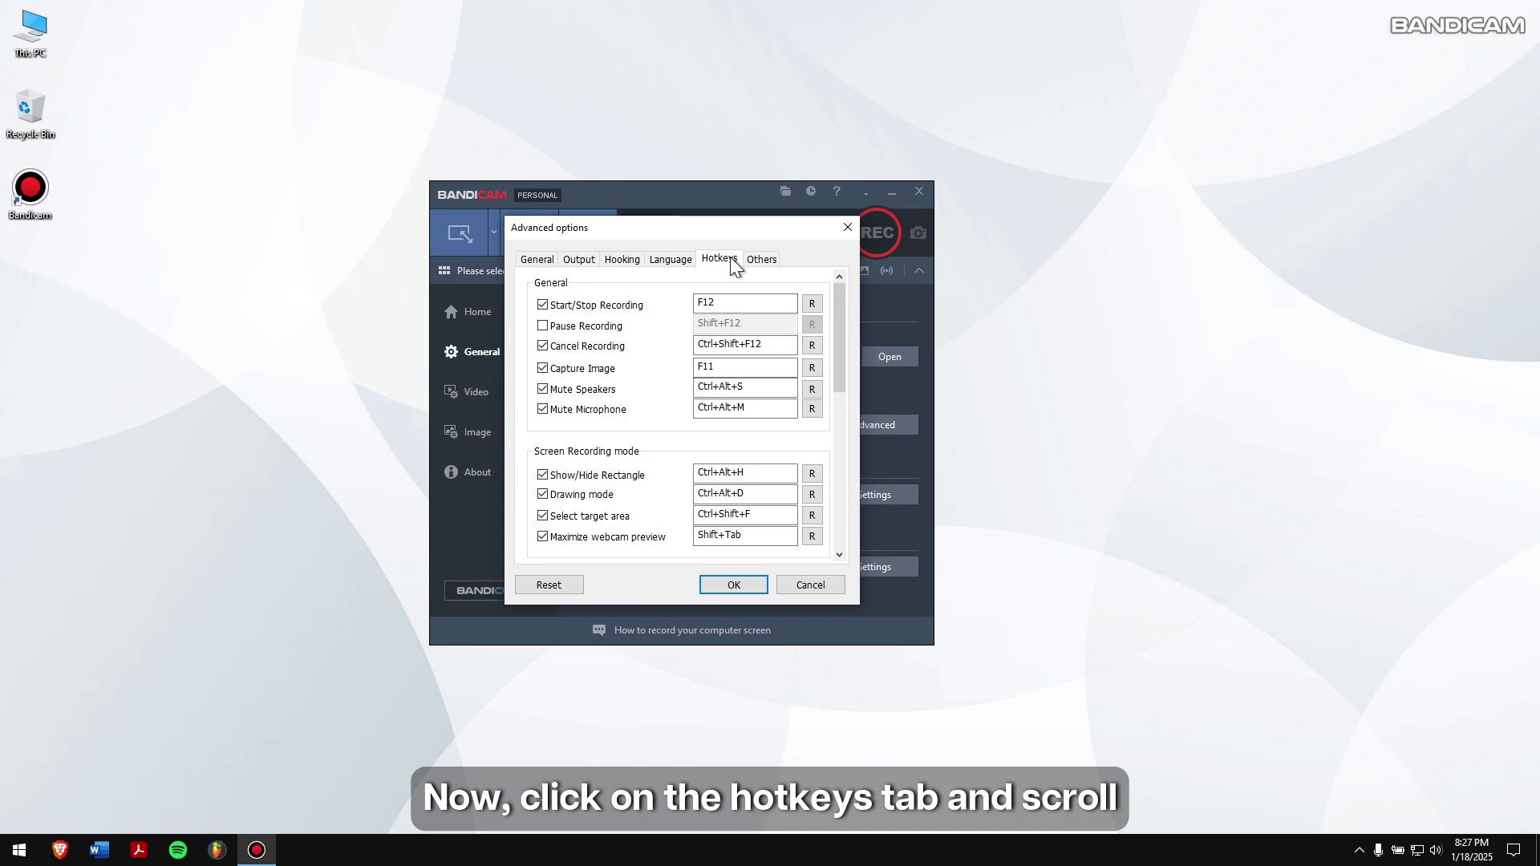
pyautogui.moveTo(840, 338); pyautogui.dragTo(832, 525)
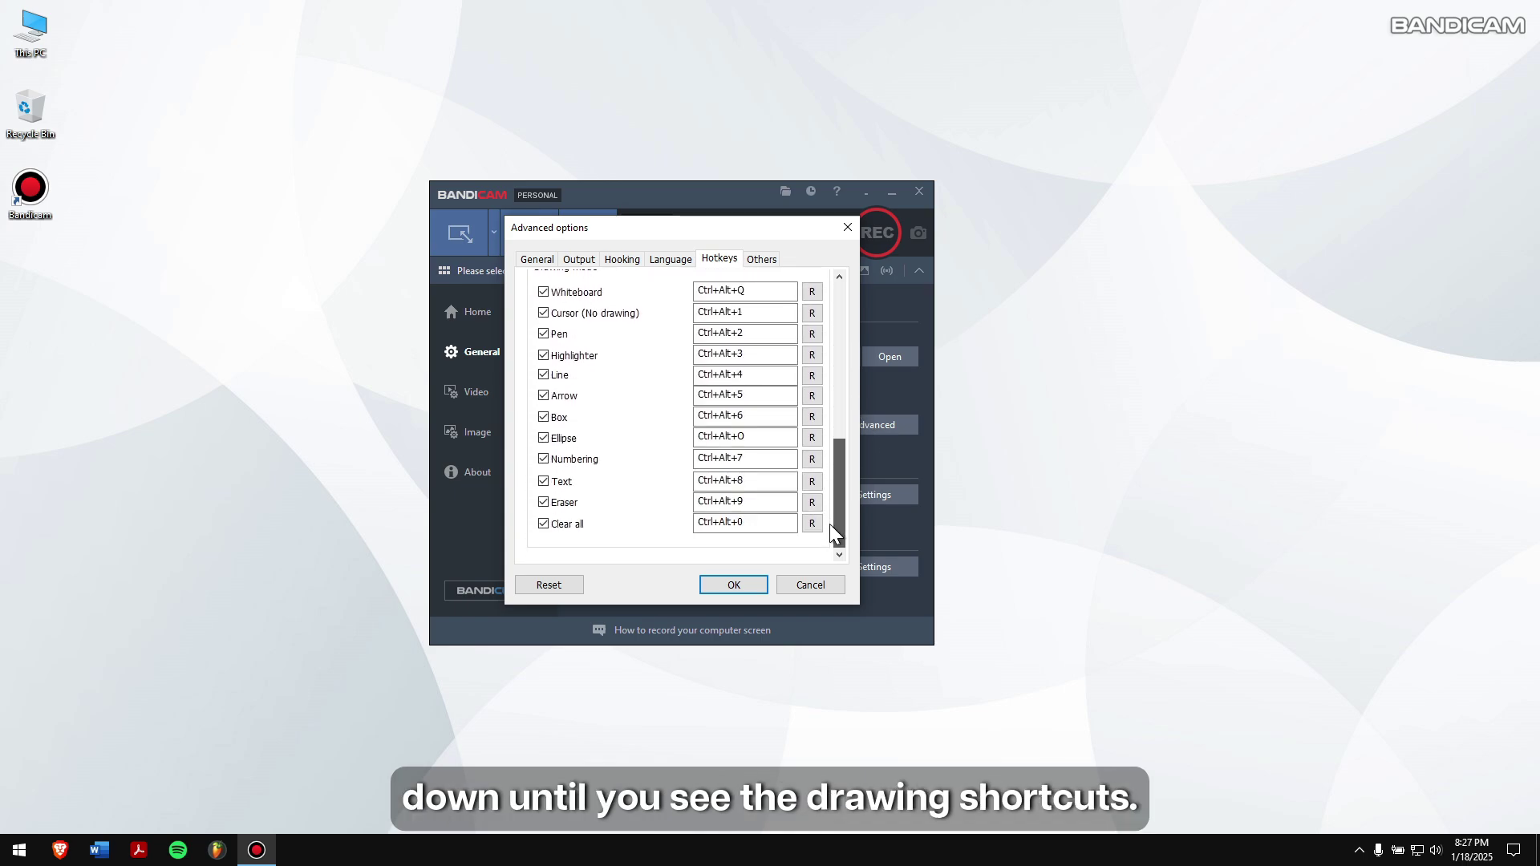
pyautogui.scroll(1, 625, 425)
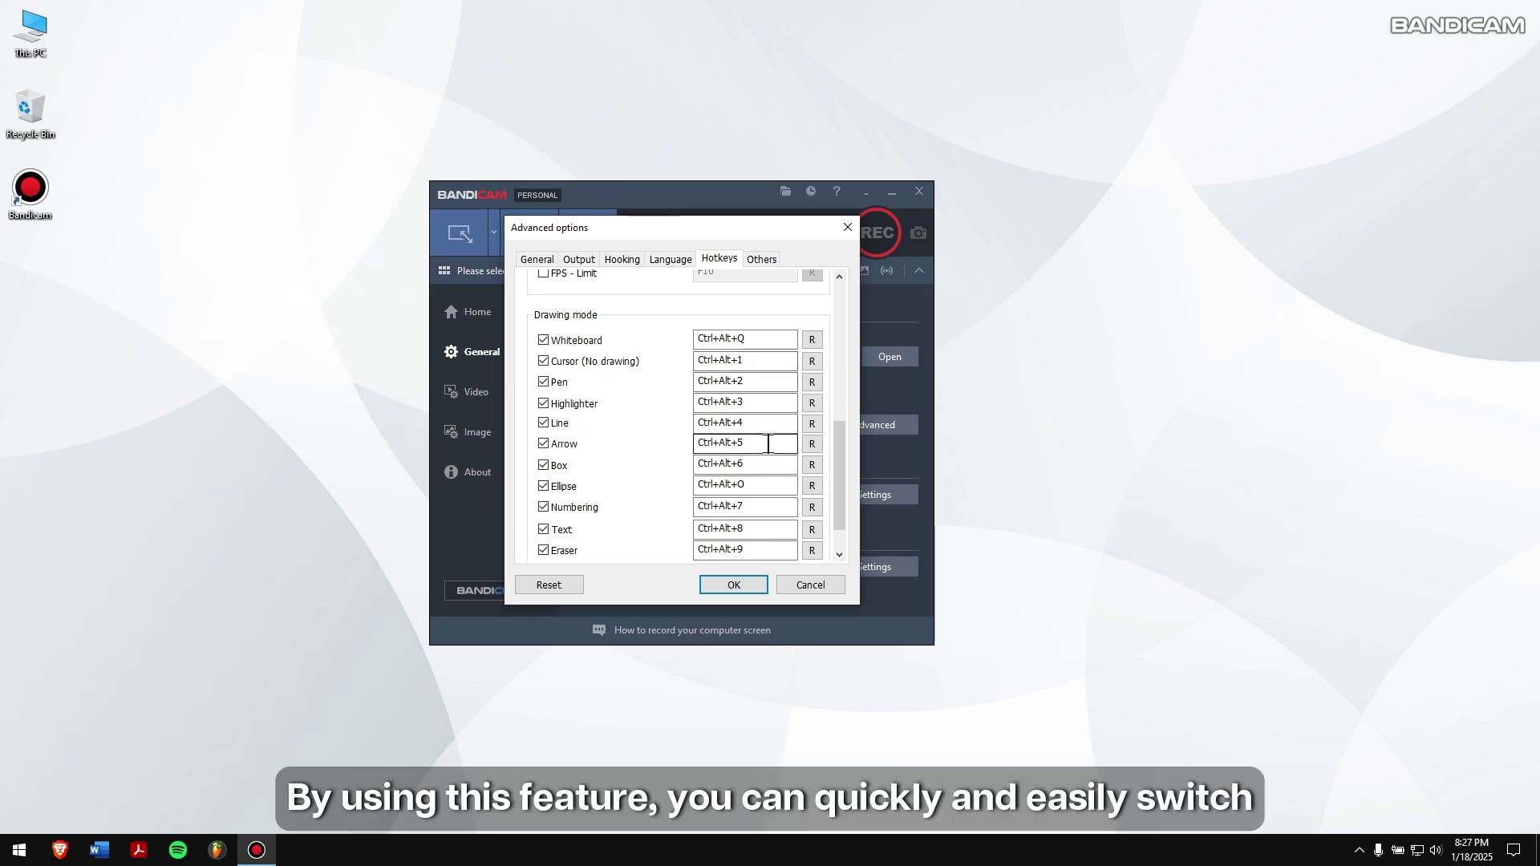
pyautogui.click(734, 585)
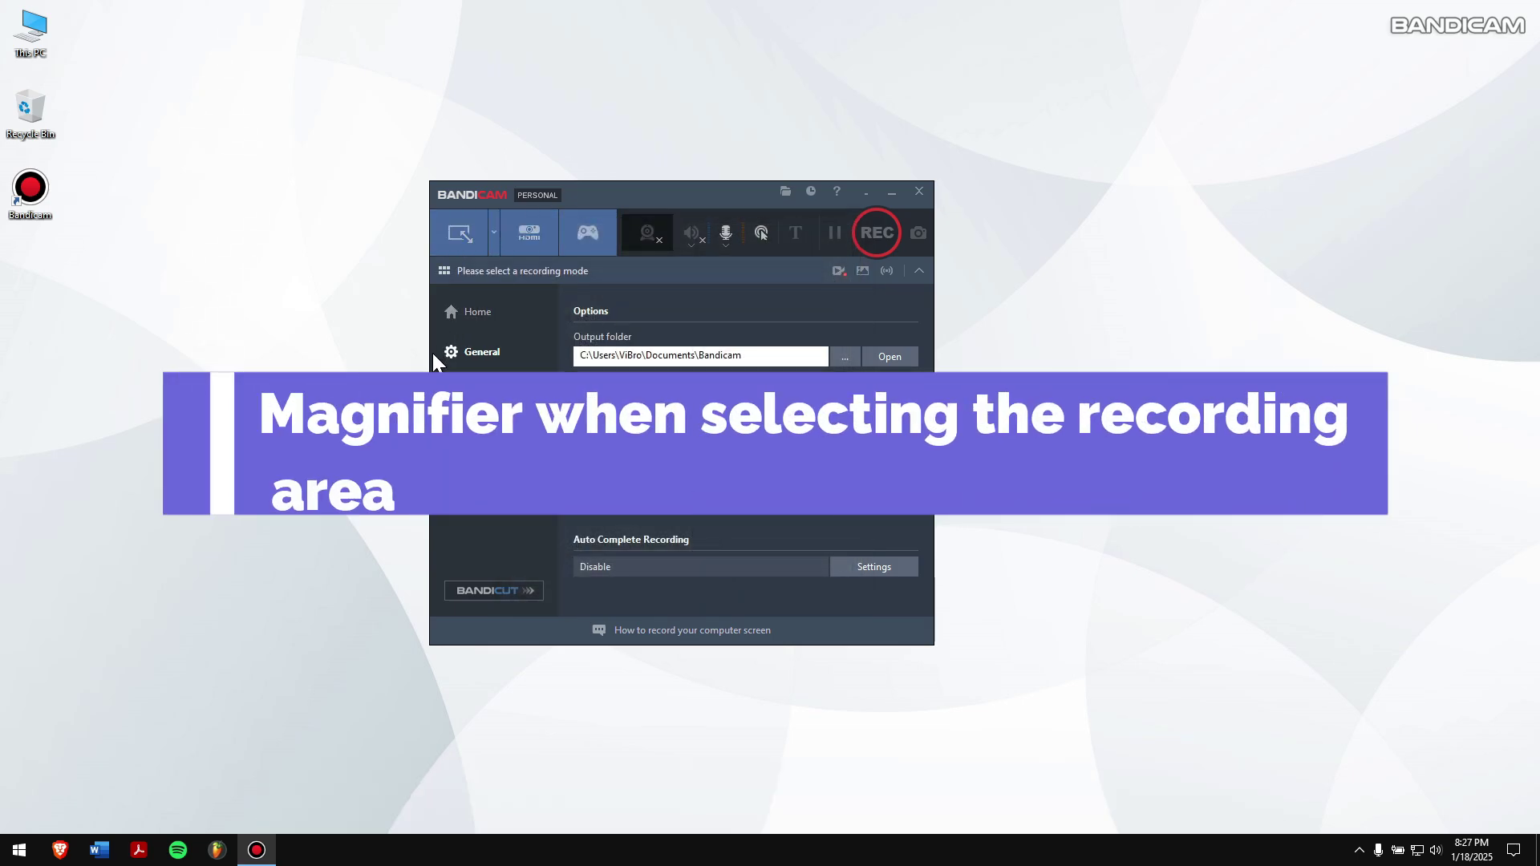
# Step: Select a 640x360 rectangular capture area
pyautogui.click(492, 239)
pyautogui.moveTo(555, 313)
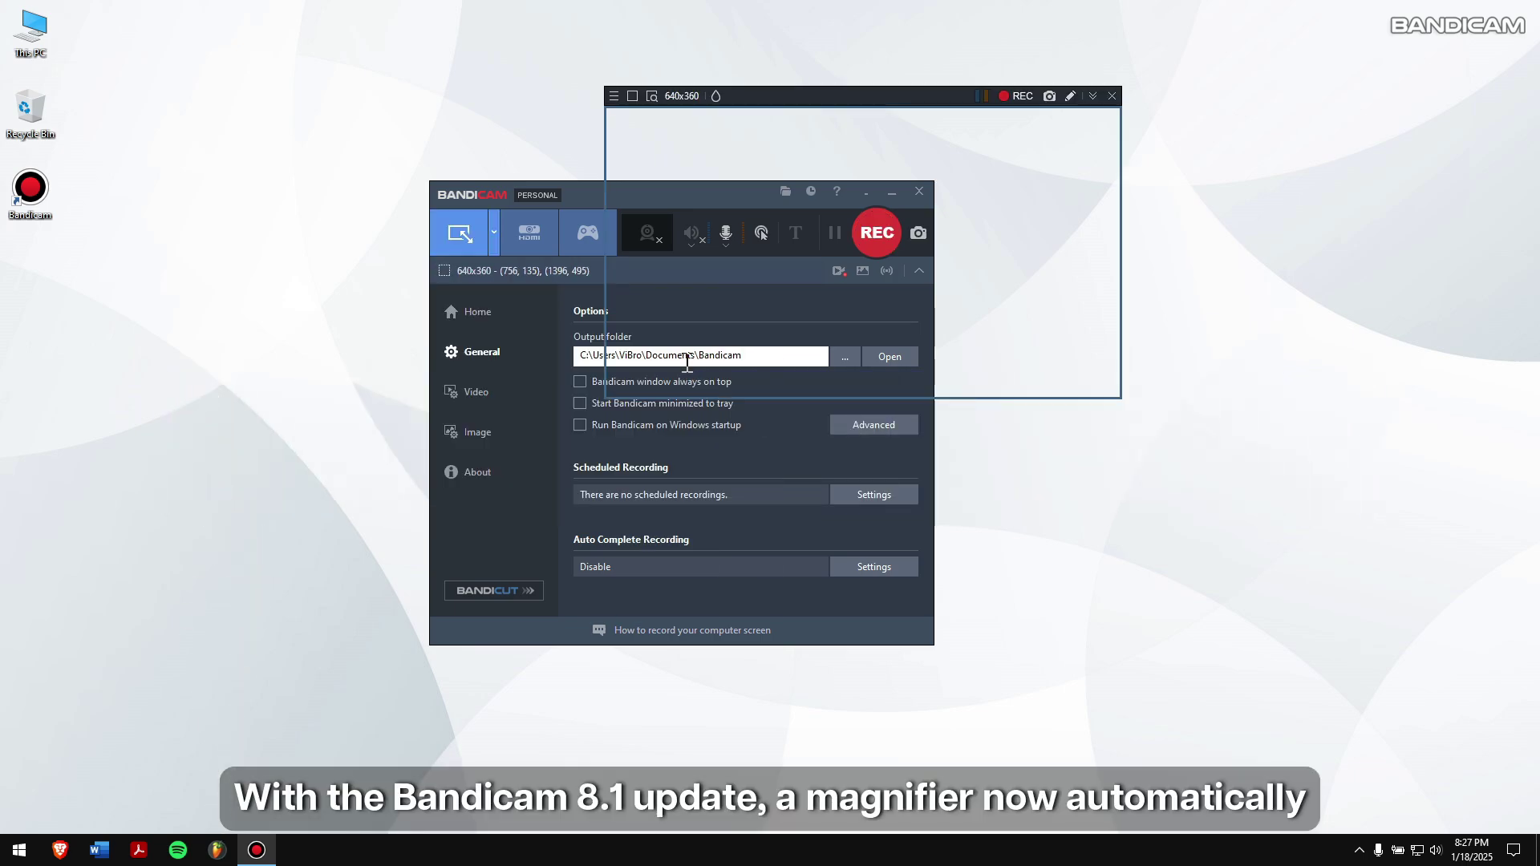
pyautogui.click(682, 362)
# Step: Resize the capture area to 408x671 using the magnifier and move it to the right
pyautogui.moveTo(1121, 396); pyautogui.dragTo(935, 647)
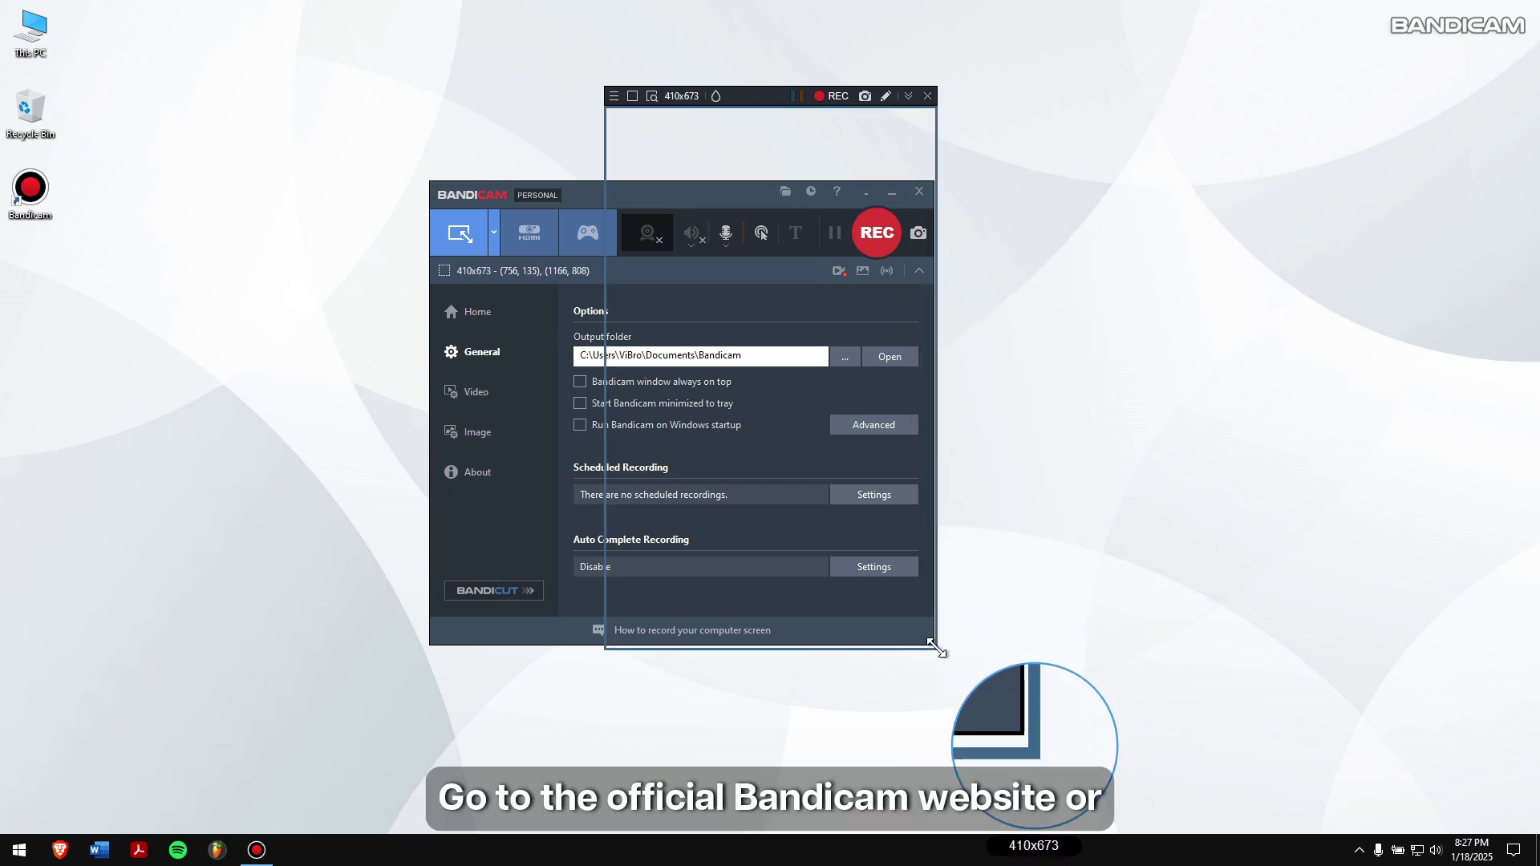
pyautogui.moveTo(933, 644); pyautogui.dragTo(933, 642)
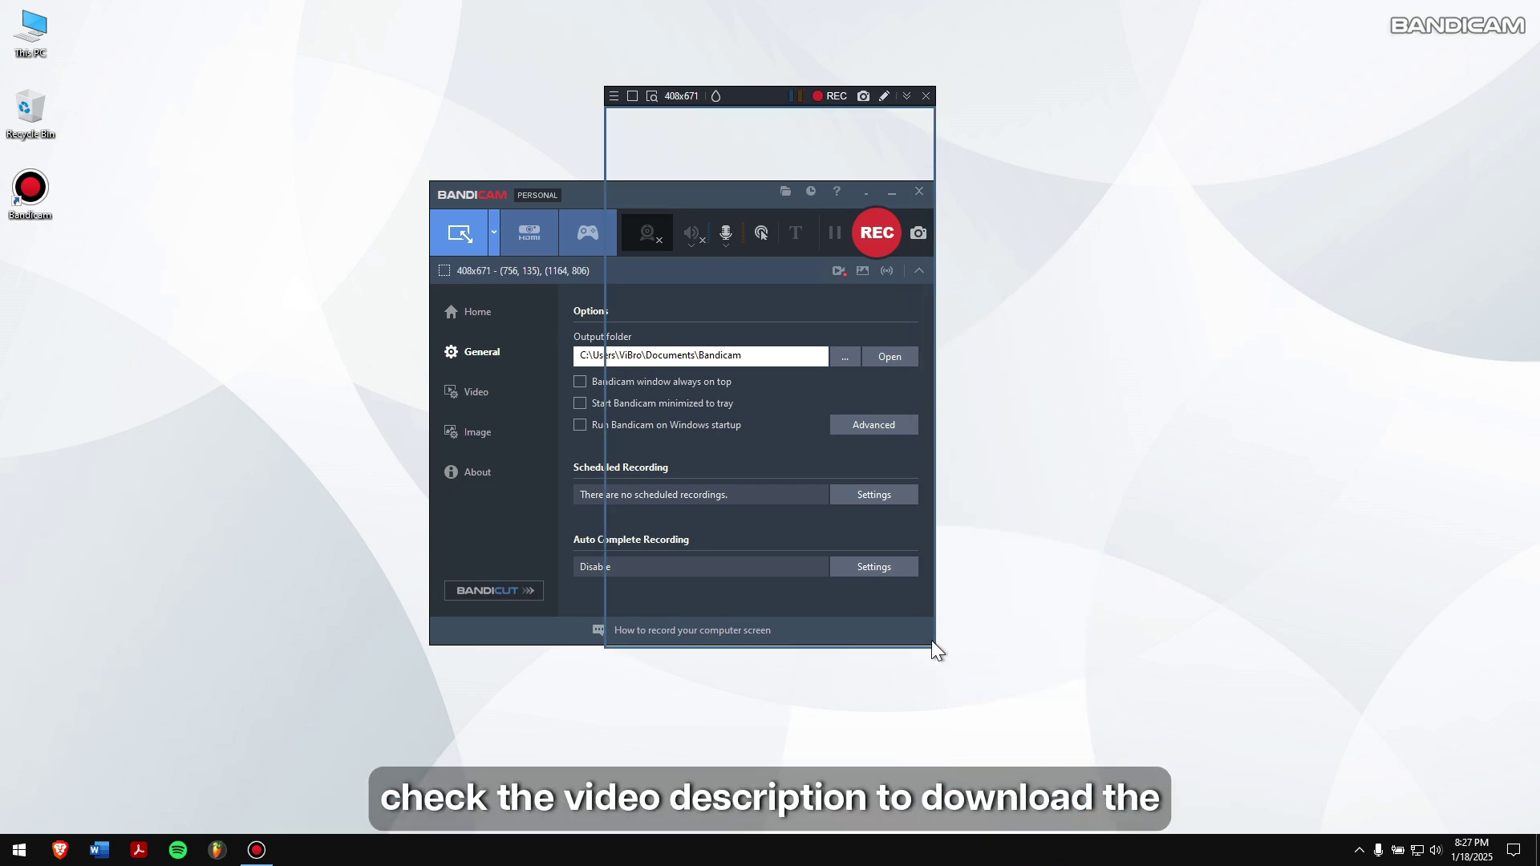
pyautogui.moveTo(763, 93); pyautogui.dragTo(1022, 144)
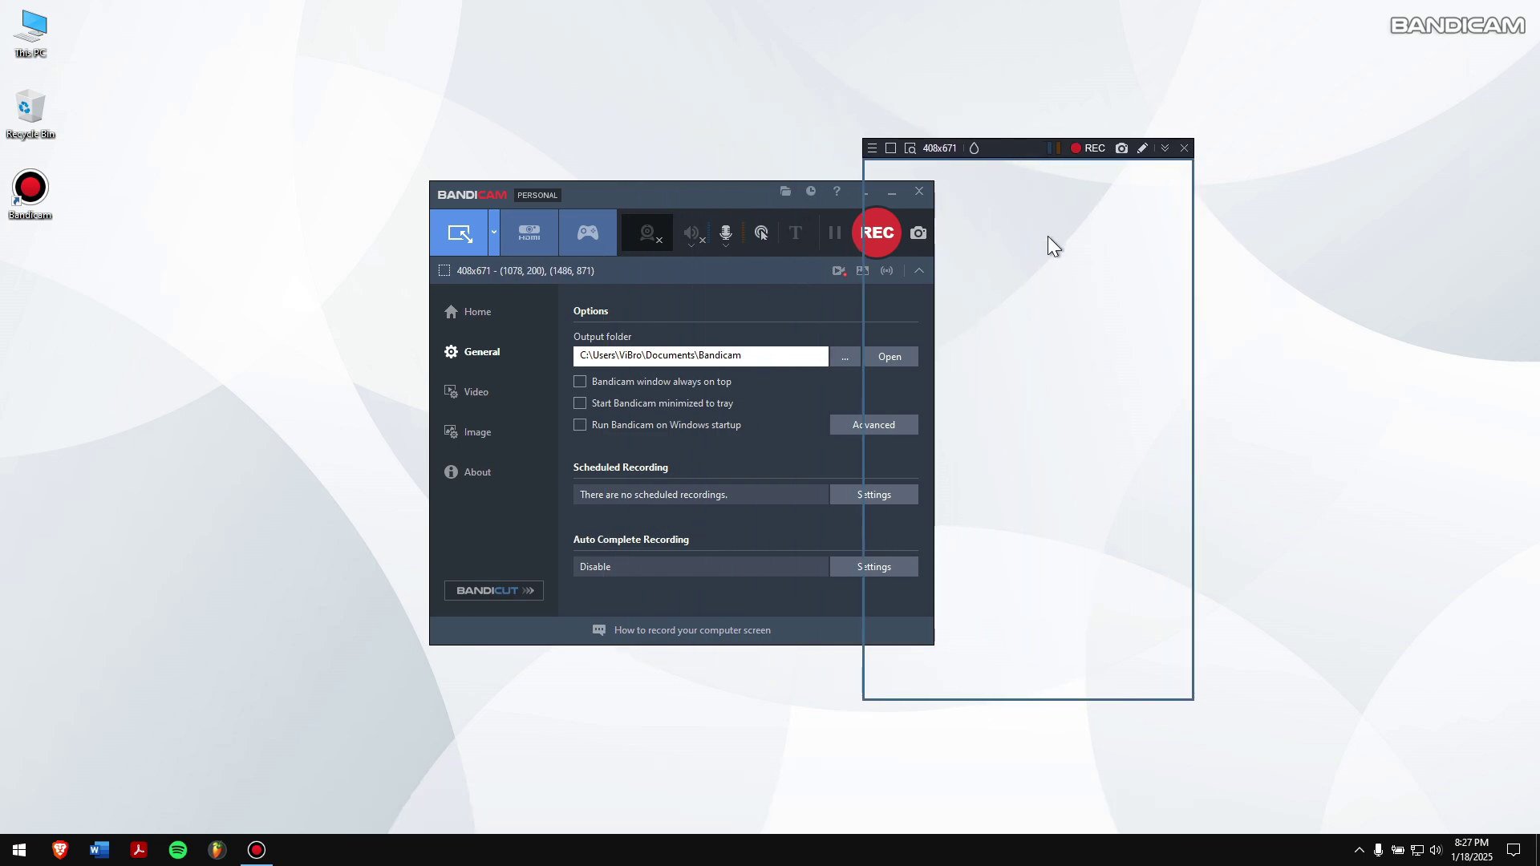